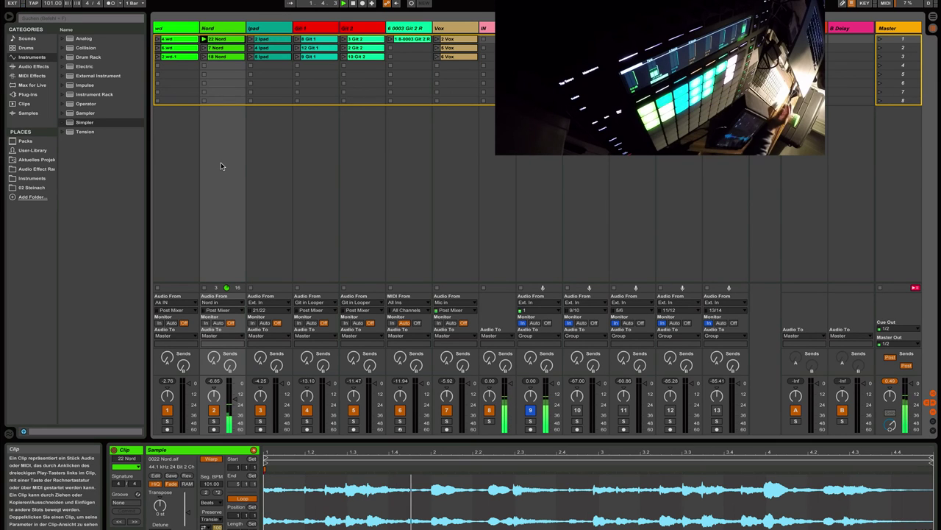
- View the LittleMicroShift plug-in on the Nord track, hide its window, and toggle the device off and on to compare the sound
{"action": "double_click", "coordinate": [210, 32]}
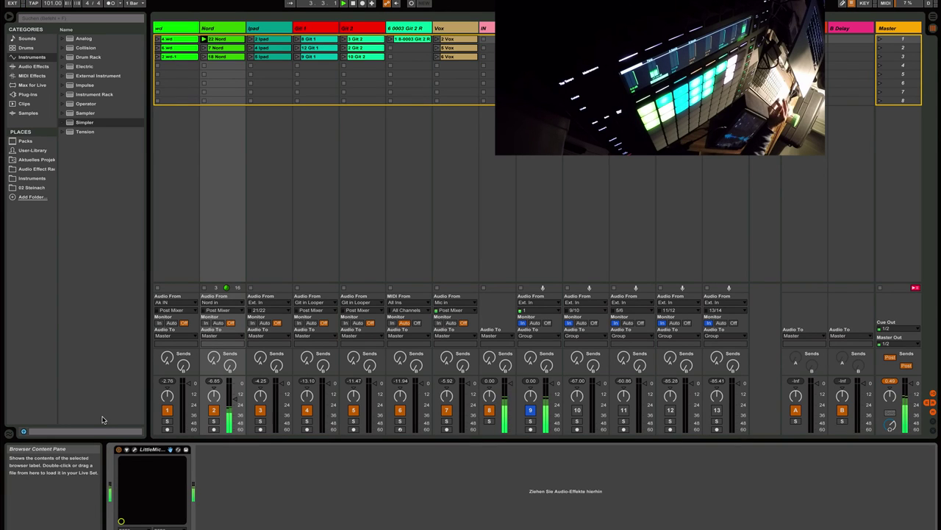
{"action": "left_click", "coordinate": [135, 451]}
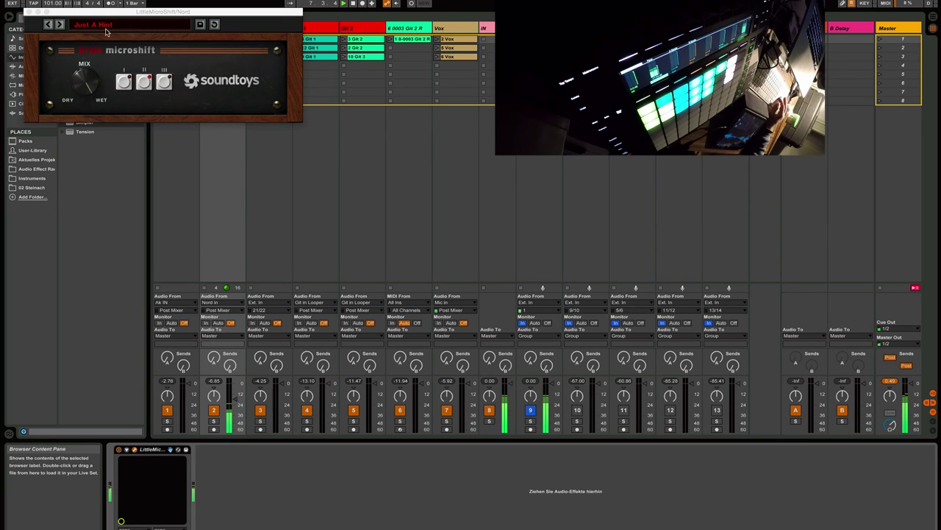
{"action": "left_click_drag", "start_coordinate": [98, 13], "coordinate": [143, 0]}
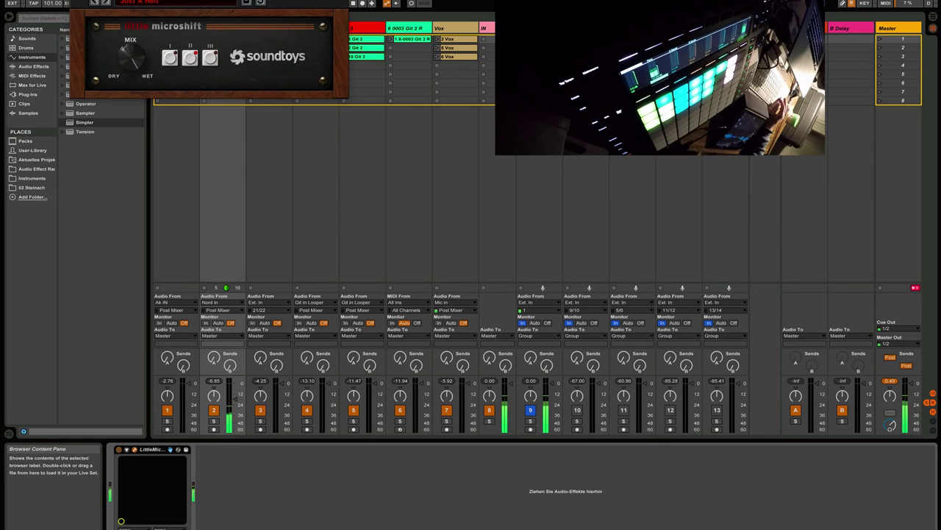
{"action": "key", "text": "ctrl+alt+p"}
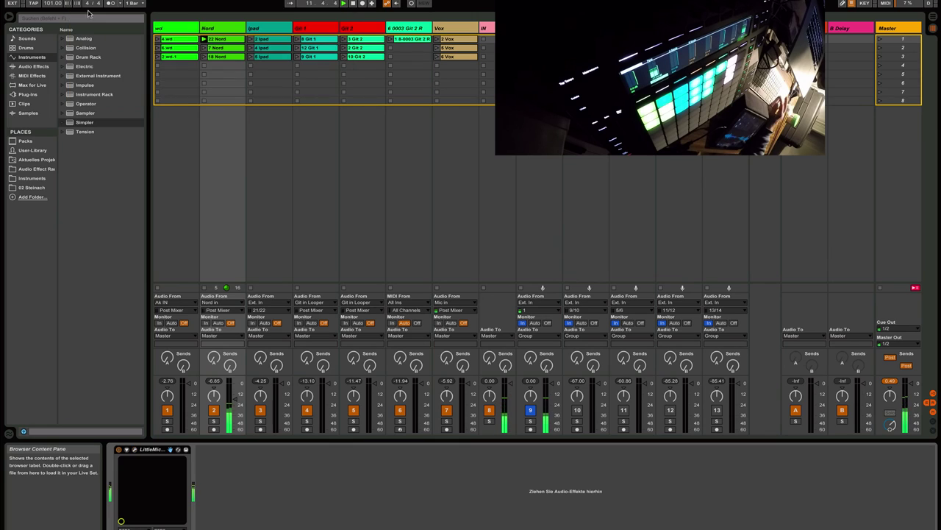
{"action": "left_click", "coordinate": [119, 450]}
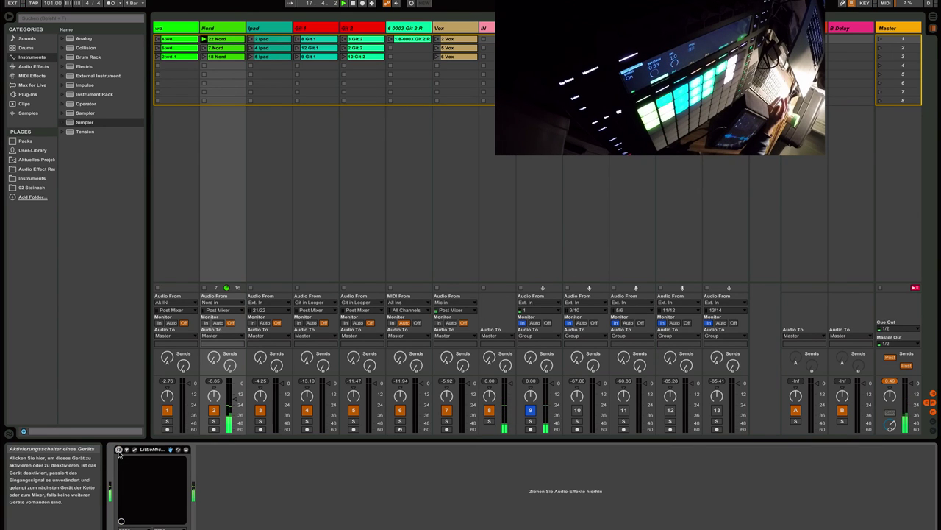
{"action": "left_click", "coordinate": [118, 449]}
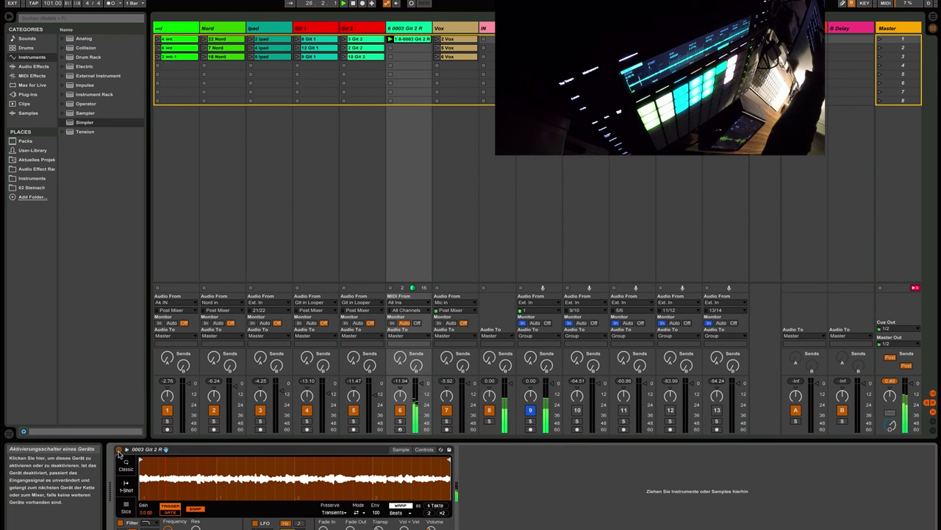
- Show the MIDI notes of the 6-0003 Git 2 R clip in an enlarged note editor, and shrink the editor again
{"action": "key", "text": "shift+Tab"}
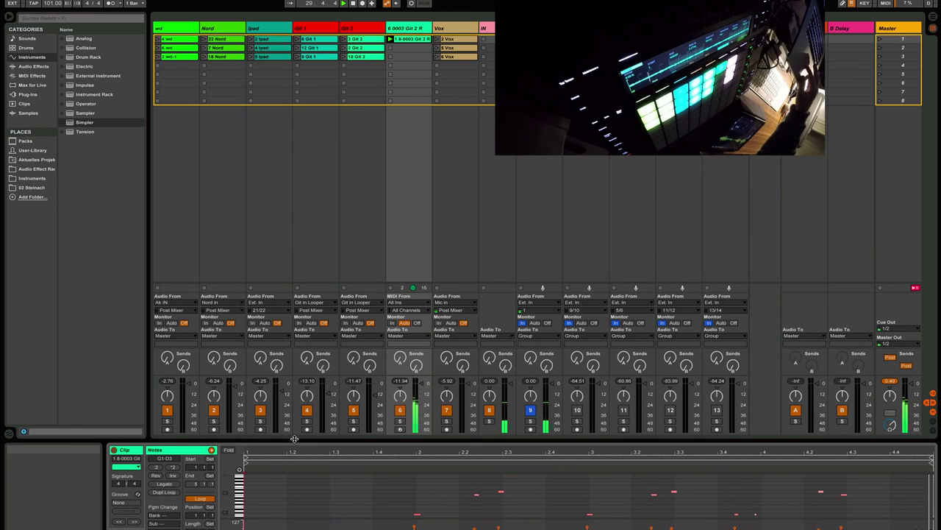
{"action": "left_click_drag", "start_coordinate": [296, 444], "coordinate": [296, 188]}
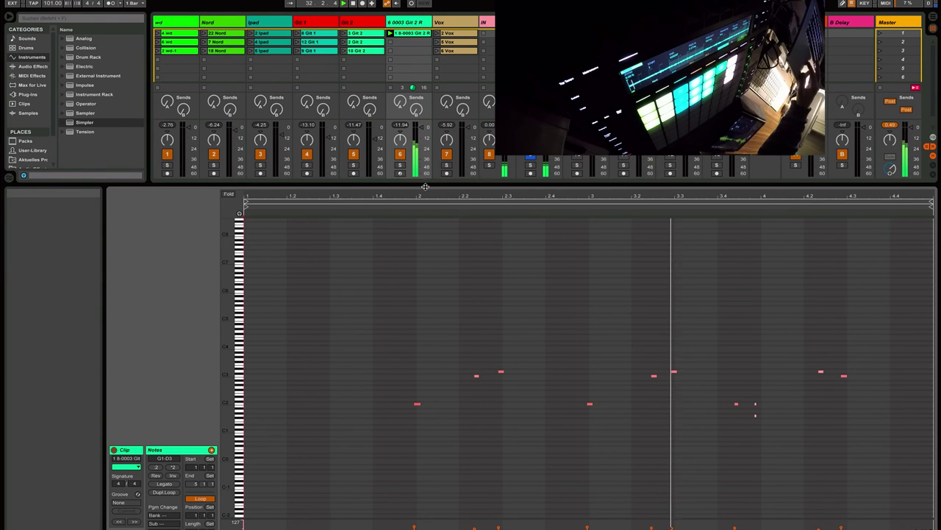
{"action": "left_click_drag", "start_coordinate": [425, 186], "coordinate": [431, 322]}
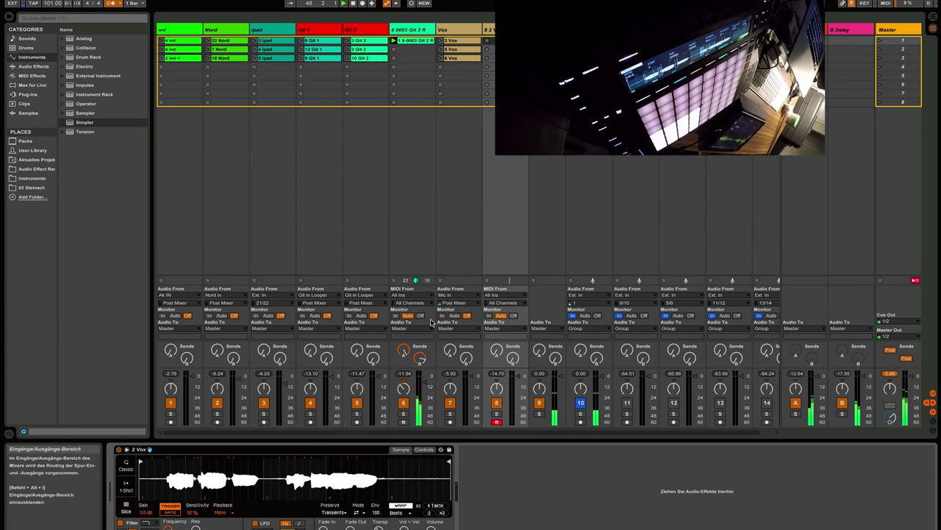
{"action": "key", "text": "shift+Tab"}
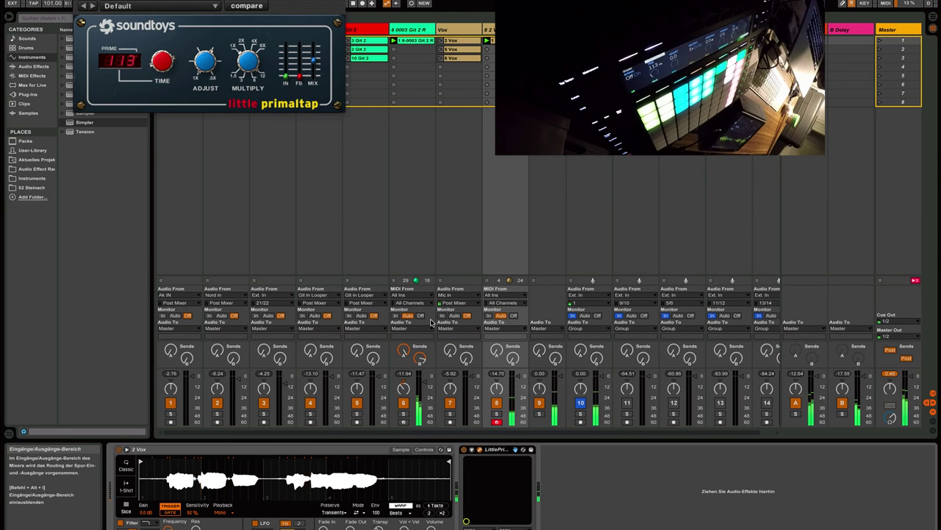
- Step through the Little PrimalTap presets on the sliced 2 Vox track and choose FuzzyFriend
{"action": "left_click", "coordinate": [92, 7]}
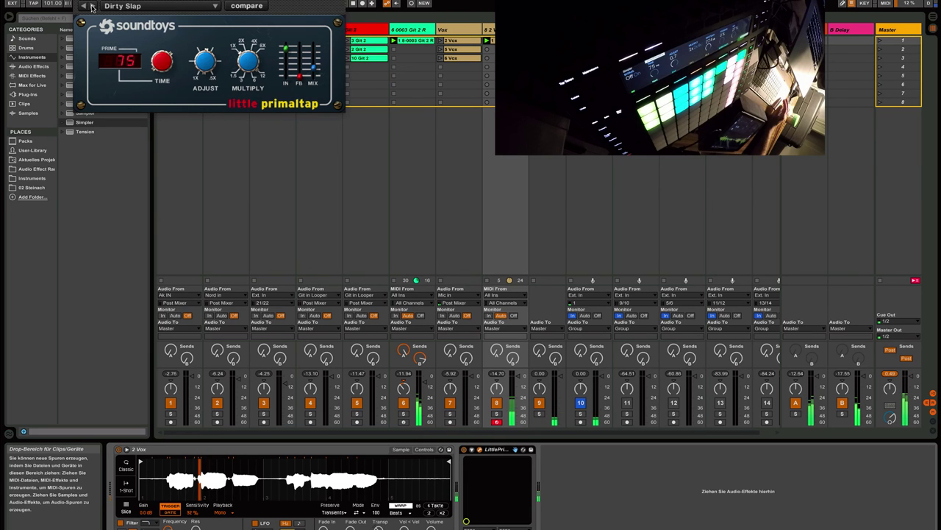
{"action": "left_click", "coordinate": [92, 6]}
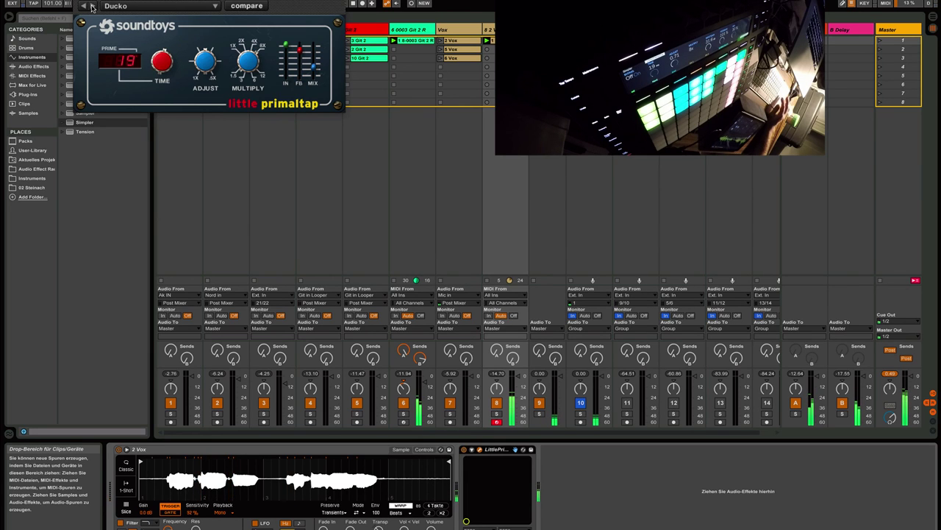
{"action": "left_click", "coordinate": [92, 7]}
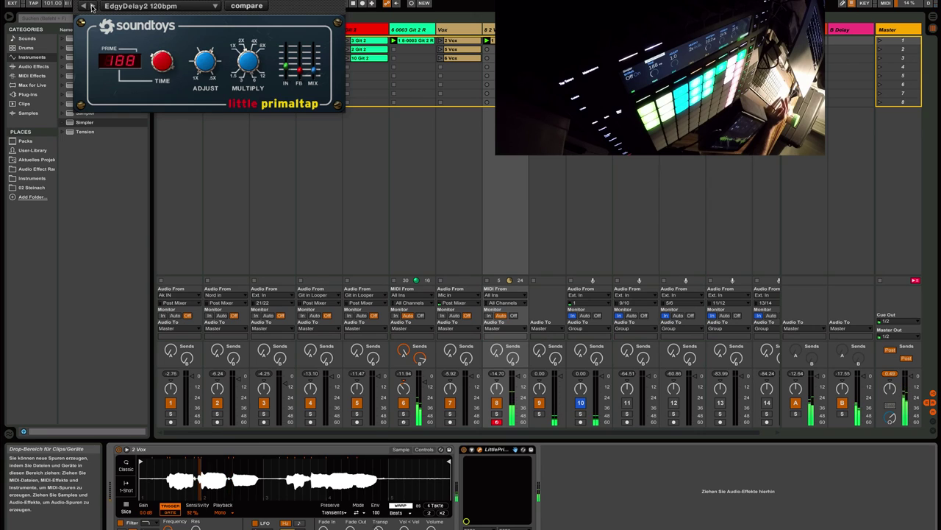
{"action": "left_click", "coordinate": [92, 7]}
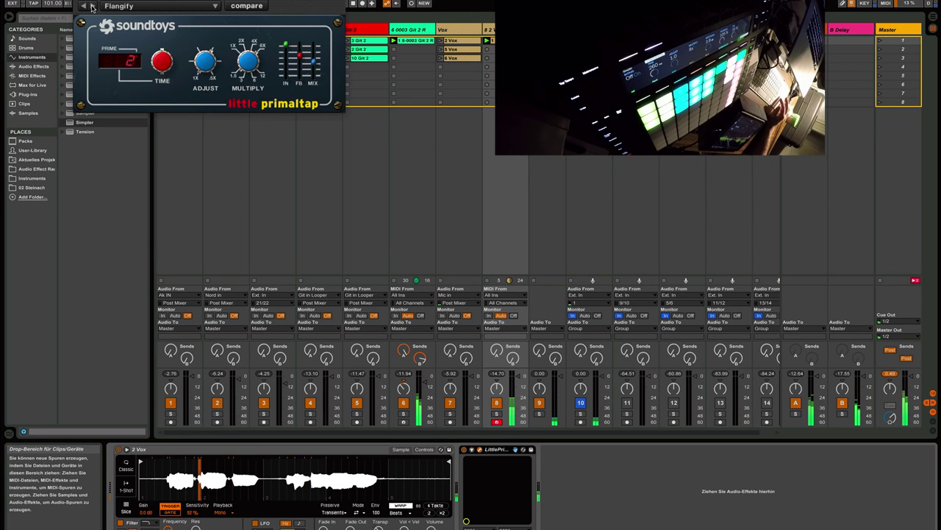
{"action": "left_click", "coordinate": [92, 7]}
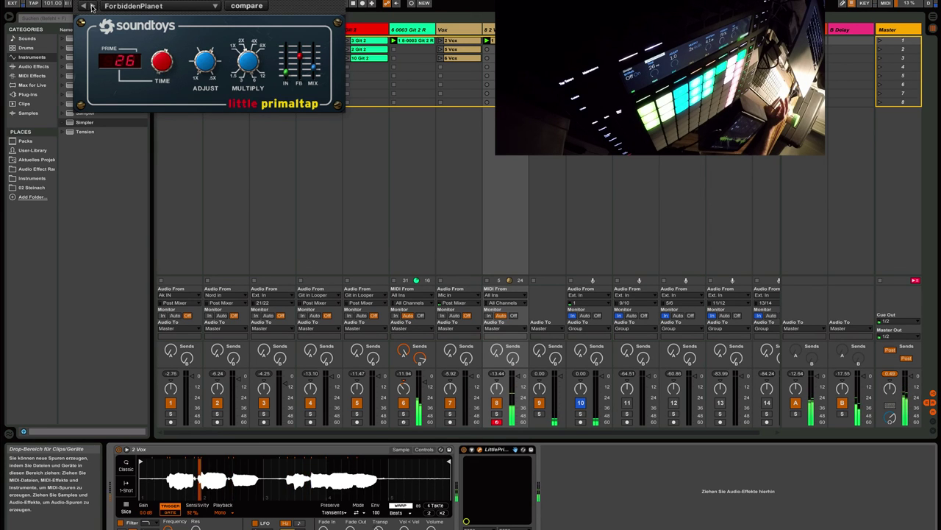
{"action": "left_click", "coordinate": [92, 7]}
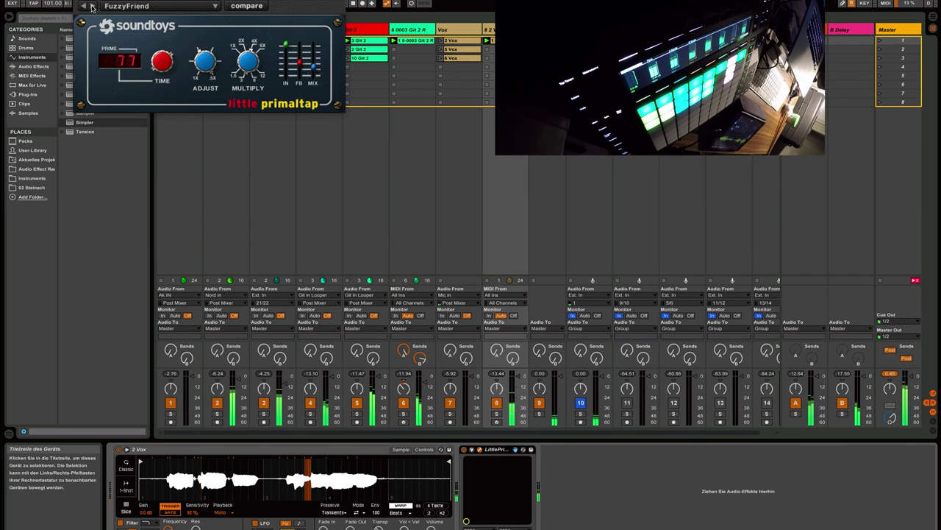
{"action": "left_click", "coordinate": [92, 7]}
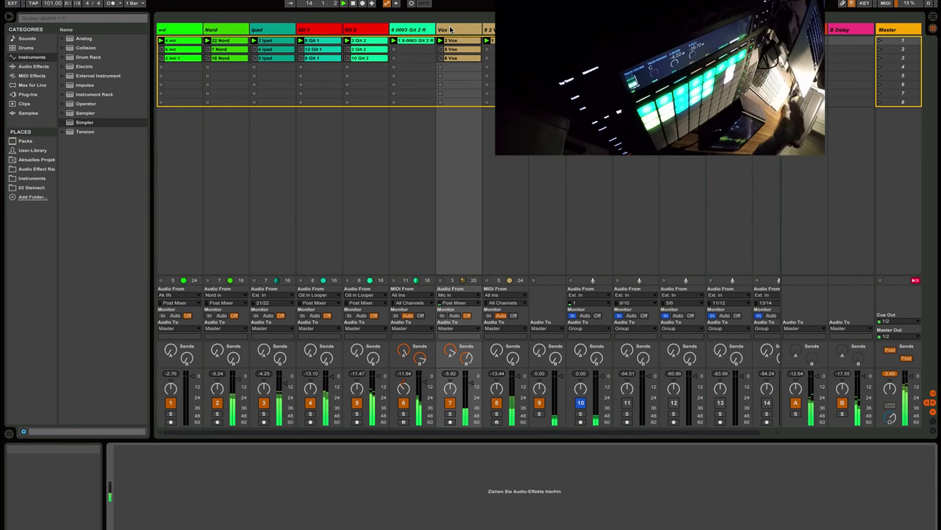
- Hide the Little PrimalTap window and load the Thick preset in LittleMicroShift on the Vox track
{"action": "left_click", "coordinate": [469, 39]}
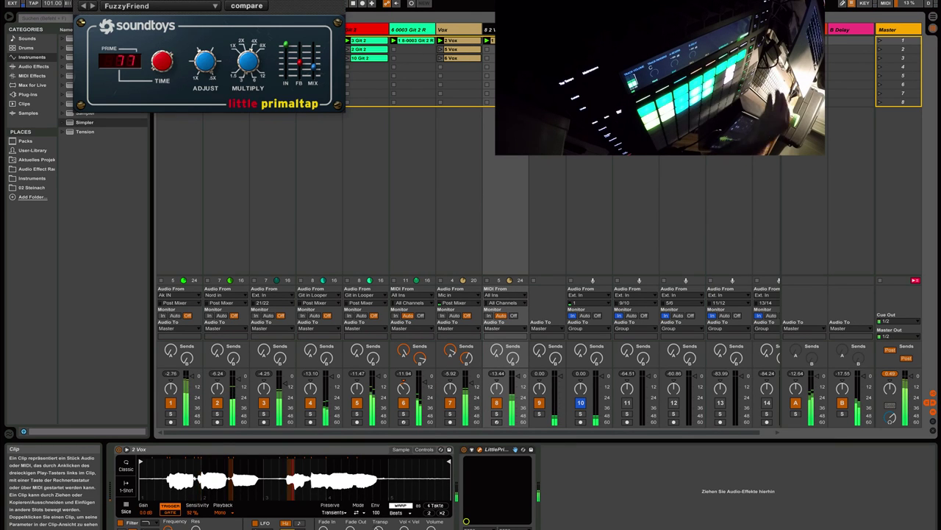
{"action": "key", "text": "ctrl+alt+p"}
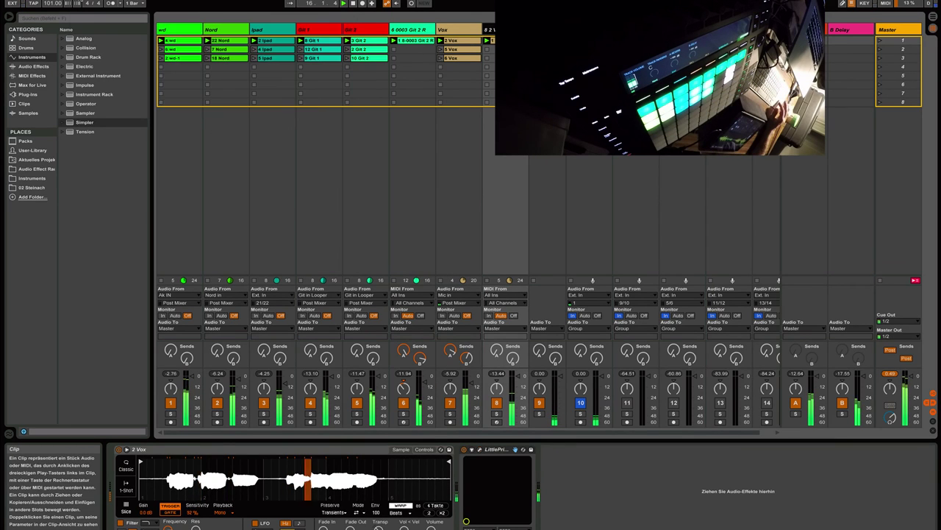
{"action": "left_click", "coordinate": [458, 32]}
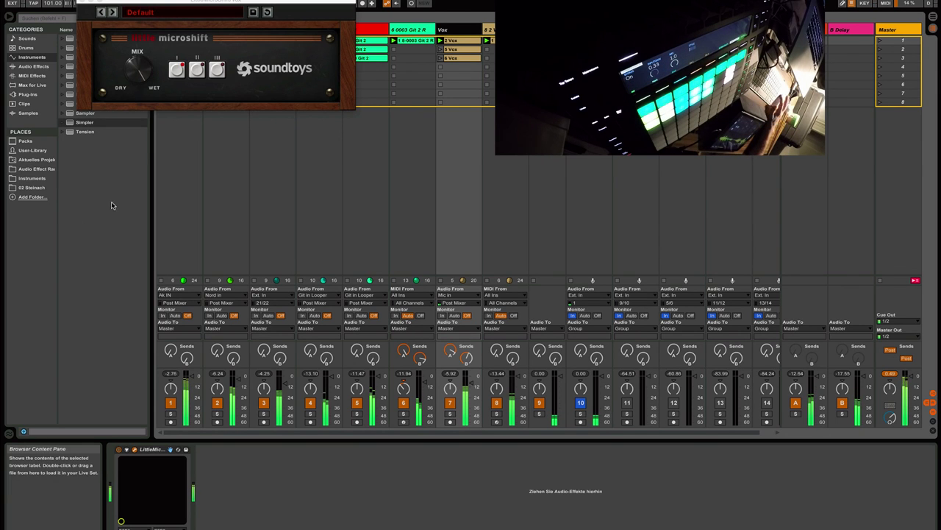
{"action": "left_click", "coordinate": [113, 13]}
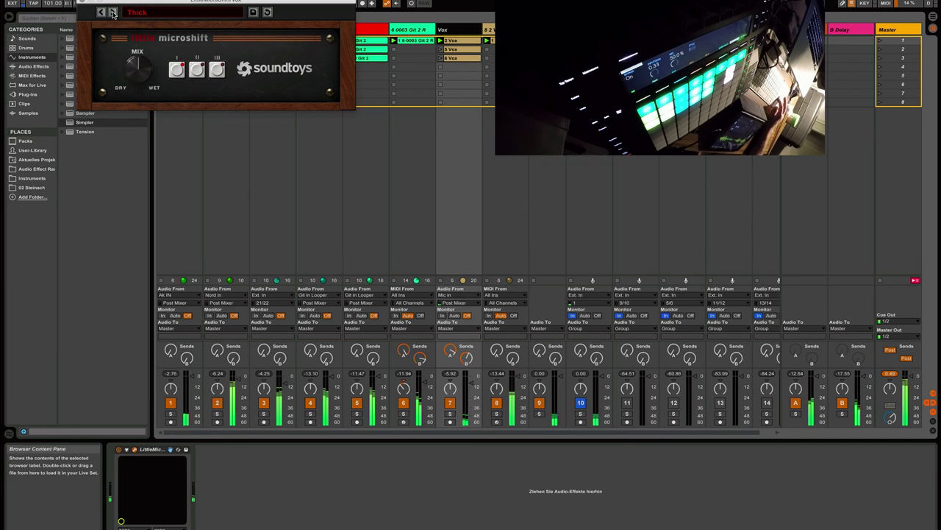
{"action": "left_click", "coordinate": [113, 13]}
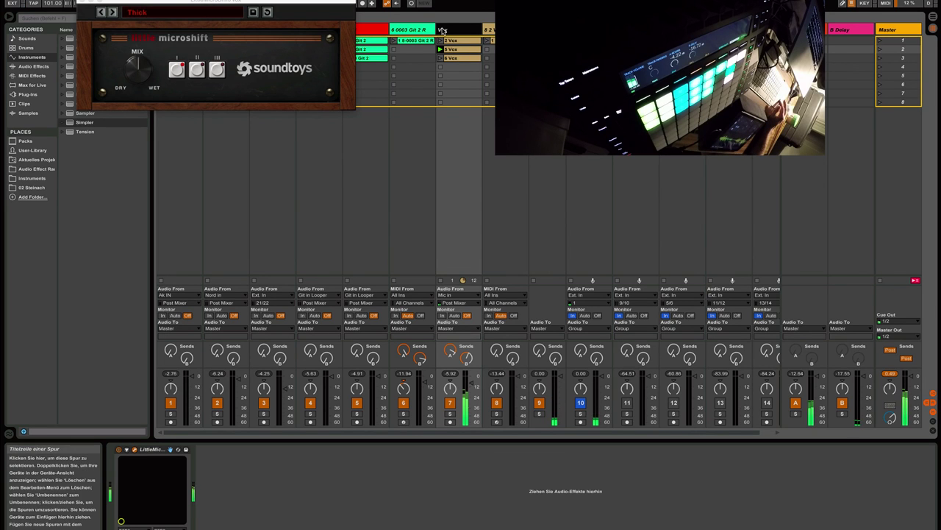
- Reverse the 5 Vox clip and set its segment tempo to 202 BPM with the tempo-doubling function, showing the whole waveform
{"action": "double_click", "coordinate": [450, 49]}
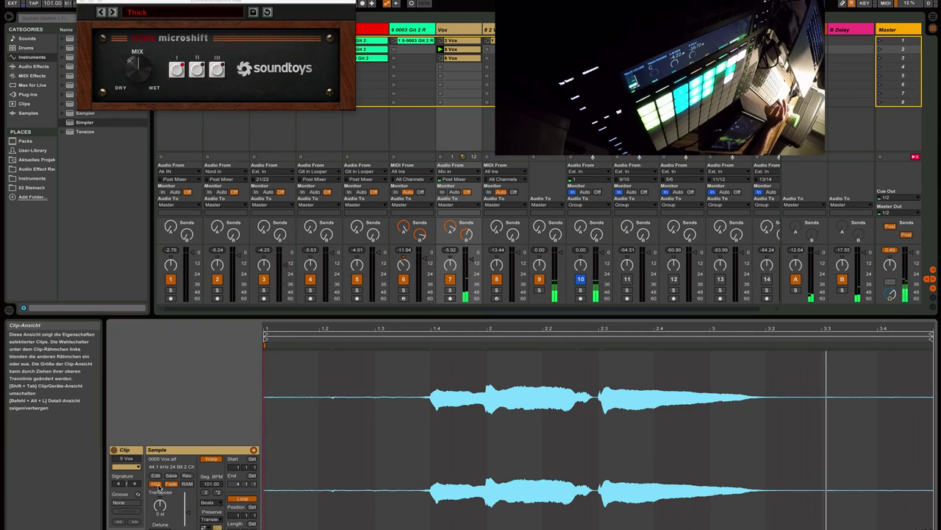
{"action": "left_click", "coordinate": [189, 476]}
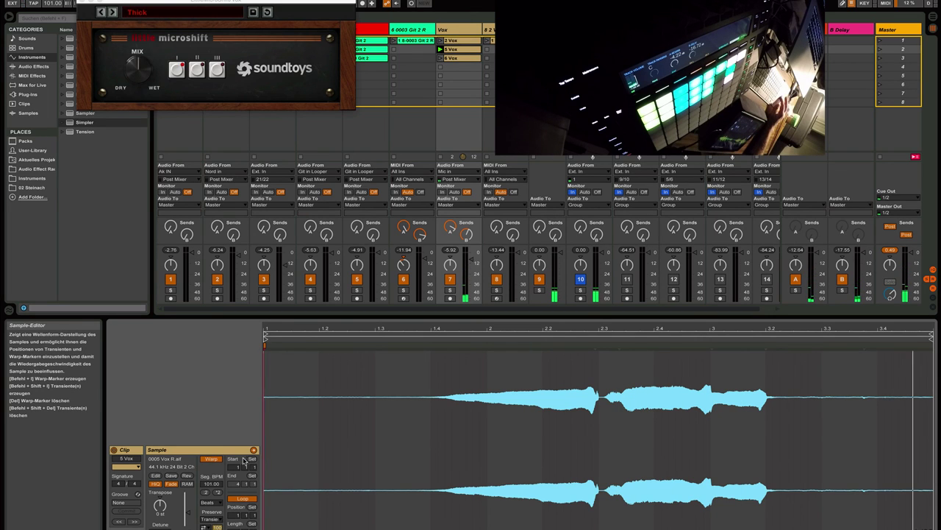
{"action": "left_click", "coordinate": [216, 491]}
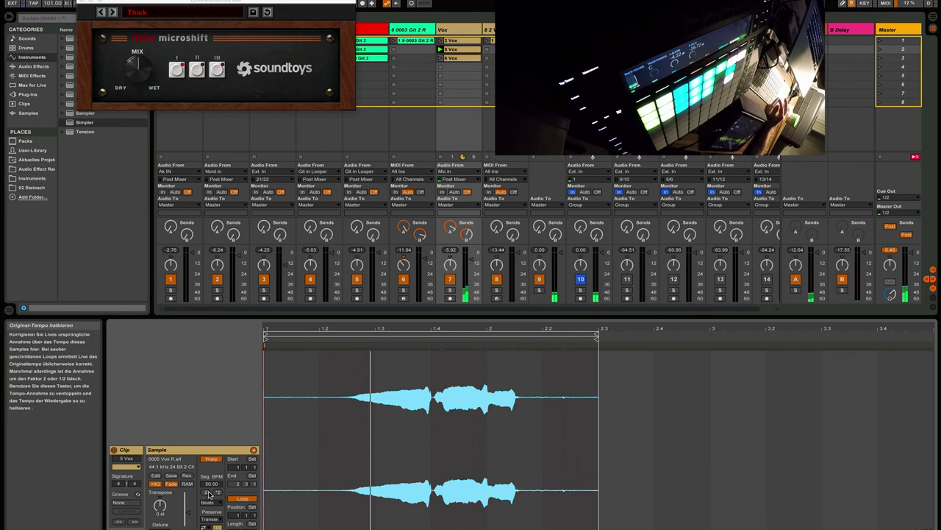
{"action": "left_click", "coordinate": [220, 493]}
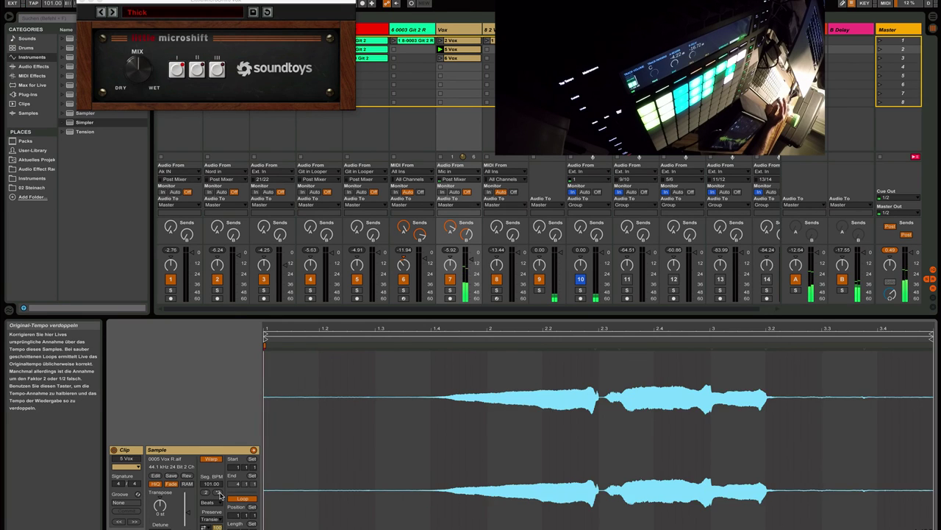
{"action": "left_click", "coordinate": [220, 493]}
{"action": "left_click", "coordinate": [312, 483]}
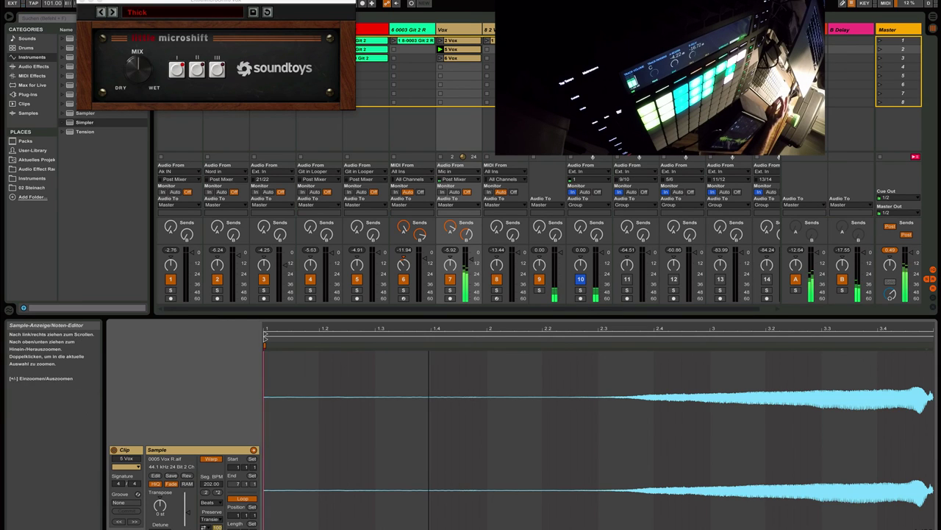
{"action": "double_click", "coordinate": [347, 332]}
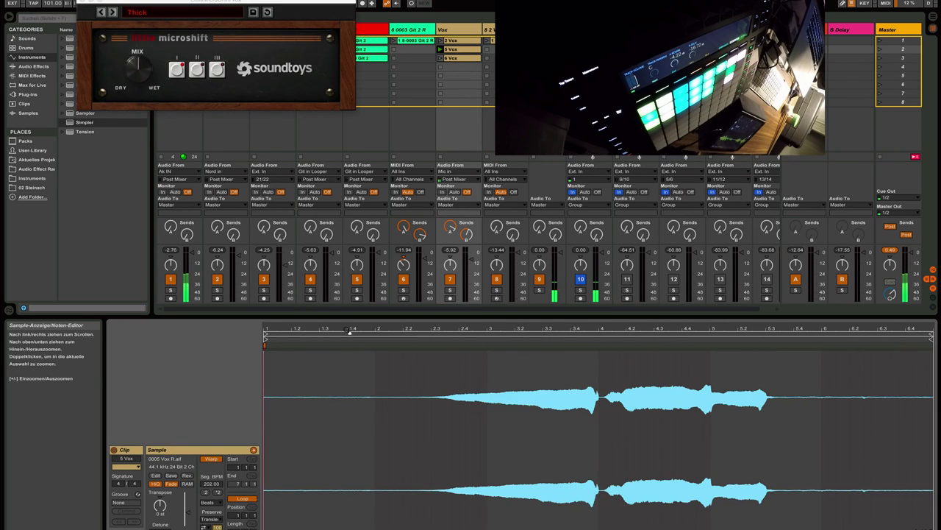
- Close the Vox track's LittleMicroShift window and display the 10 Git 2 clip's waveform
{"action": "left_click", "coordinate": [81, 3]}
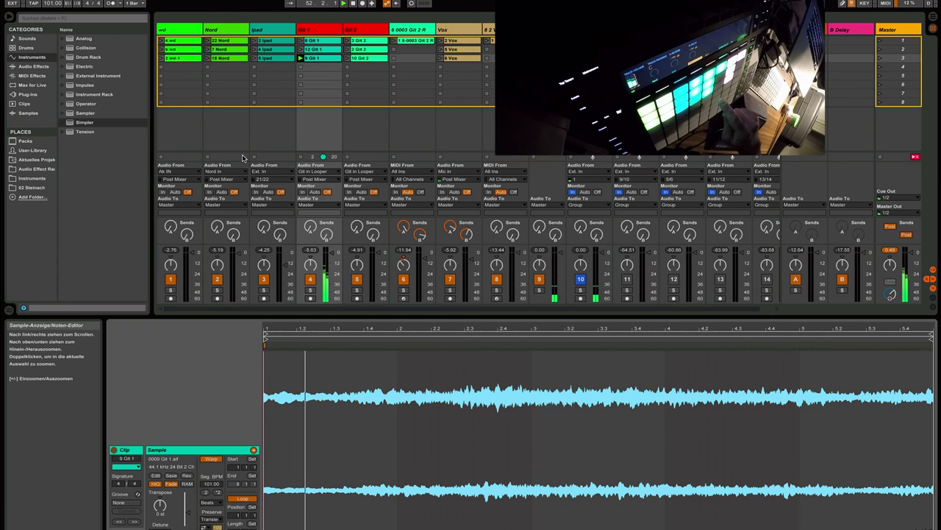
{"action": "key", "text": "Right"}
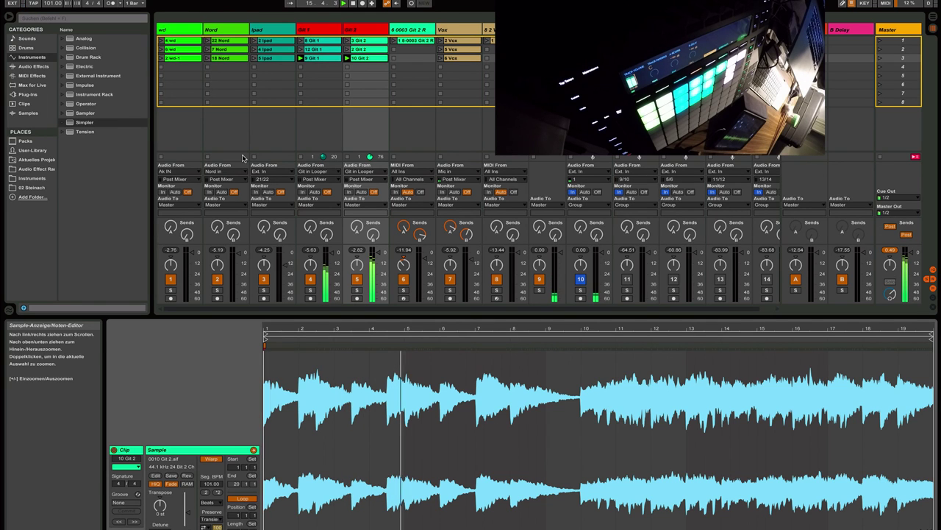
{"action": "scroll", "coordinate": [243, 157], "scroll_direction": "right", "scroll_amount": 1}
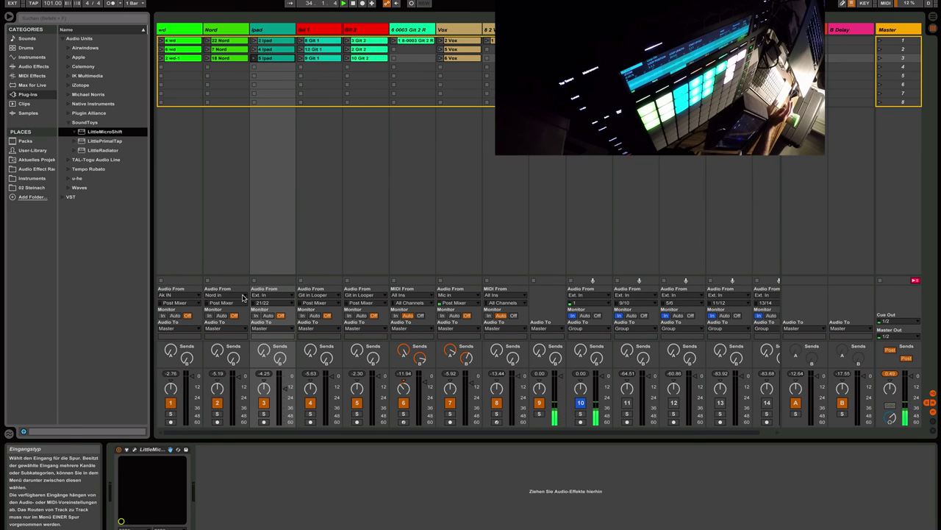
- Arm the Ipad track to record additional clips below its existing ones, and disarm it again
{"action": "left_click", "coordinate": [264, 422]}
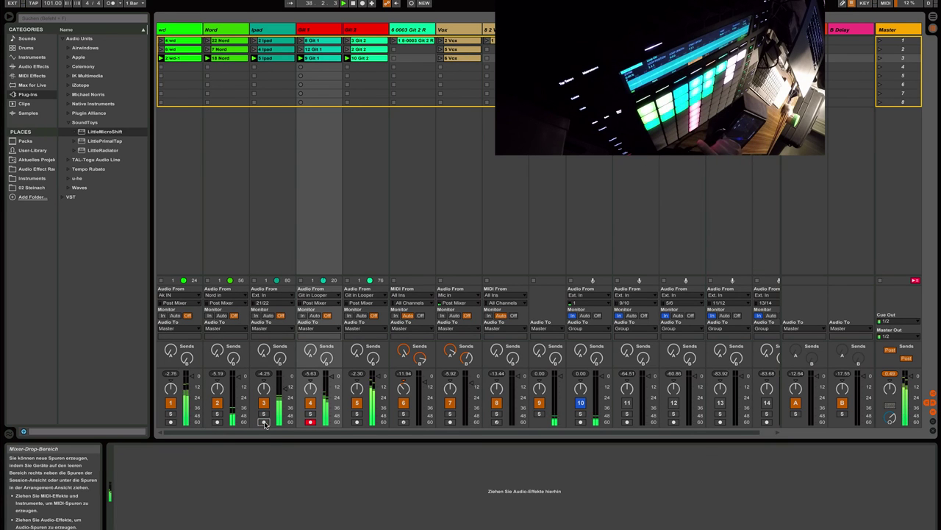
{"action": "left_click", "coordinate": [263, 422]}
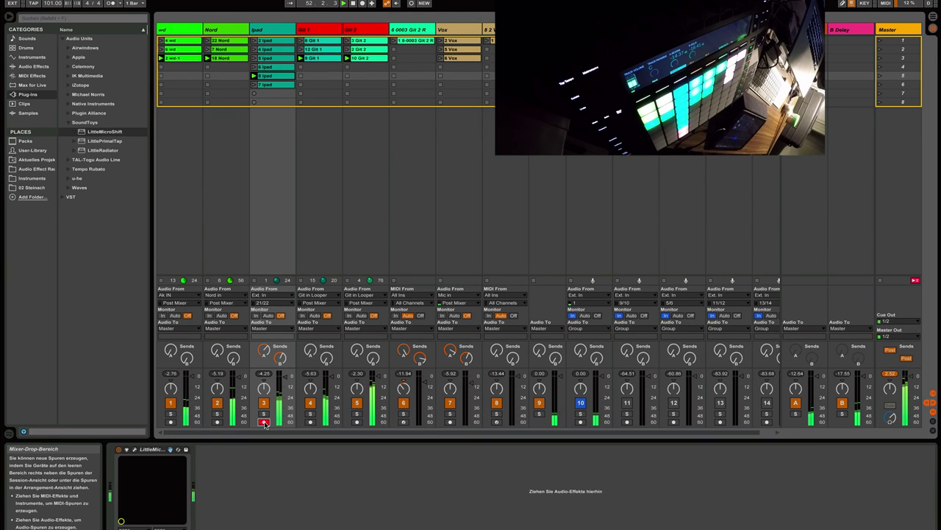
{"action": "left_click", "coordinate": [264, 423]}
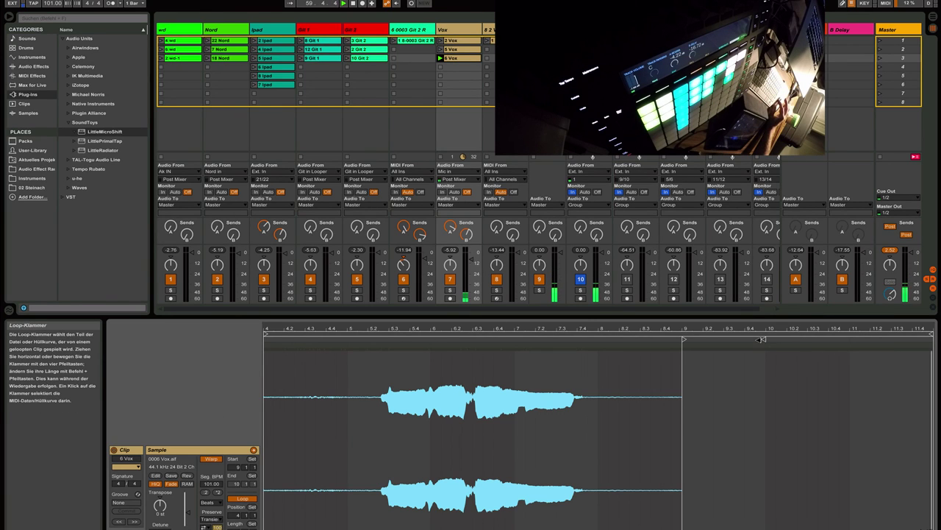
- Set the 6 Vox clip's start marker to bar 5, its end marker to bar 8 and its loop to span bars 5 to 9
{"action": "mouse_move", "coordinate": [762, 339]}
{"action": "left_mouse_down"}
{"action": "mouse_move", "coordinate": [359, 339]}
{"action": "mouse_move", "coordinate": [311, 327]}
{"action": "mouse_move", "coordinate": [351, 326]}
{"action": "left_mouse_up"}
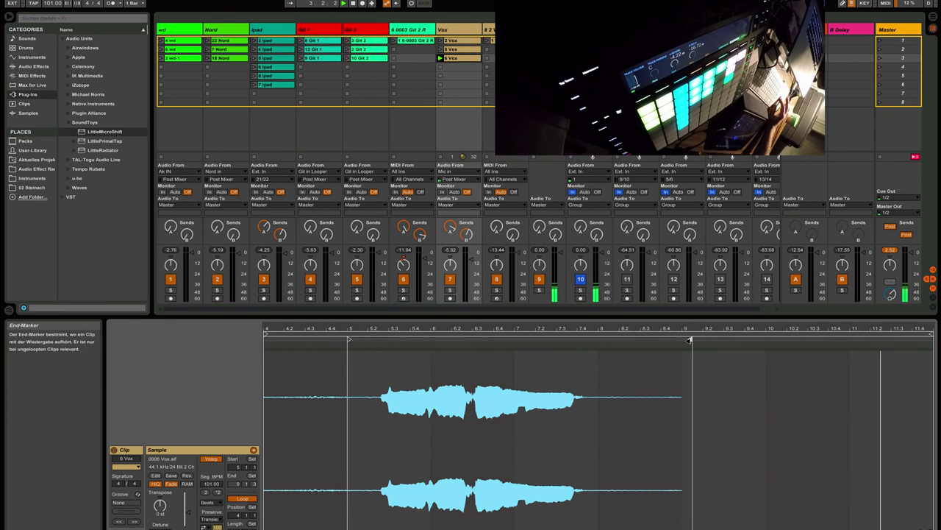
{"action": "left_click_drag", "start_coordinate": [690, 340], "coordinate": [597, 340]}
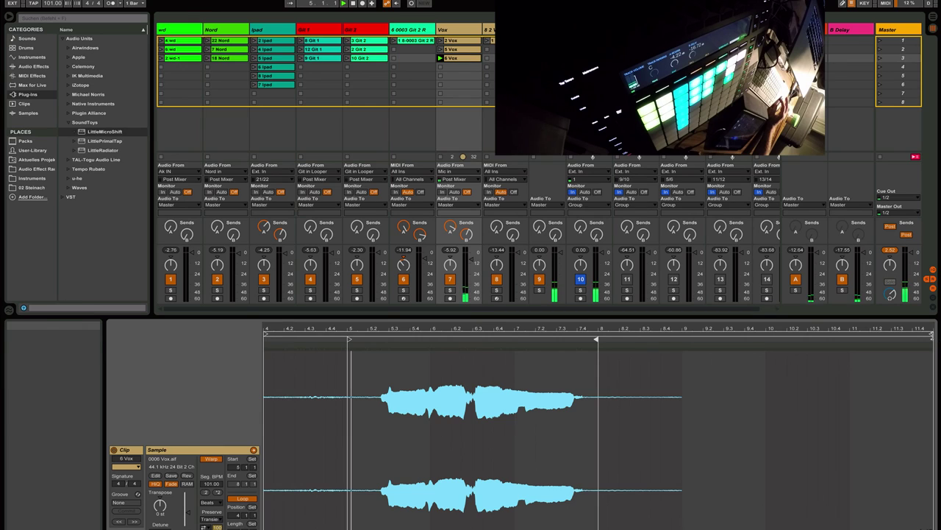
{"action": "mouse_move", "coordinate": [932, 335]}
{"action": "left_mouse_down"}
{"action": "mouse_move", "coordinate": [620, 335]}
{"action": "mouse_move", "coordinate": [680, 335]}
{"action": "left_mouse_up"}
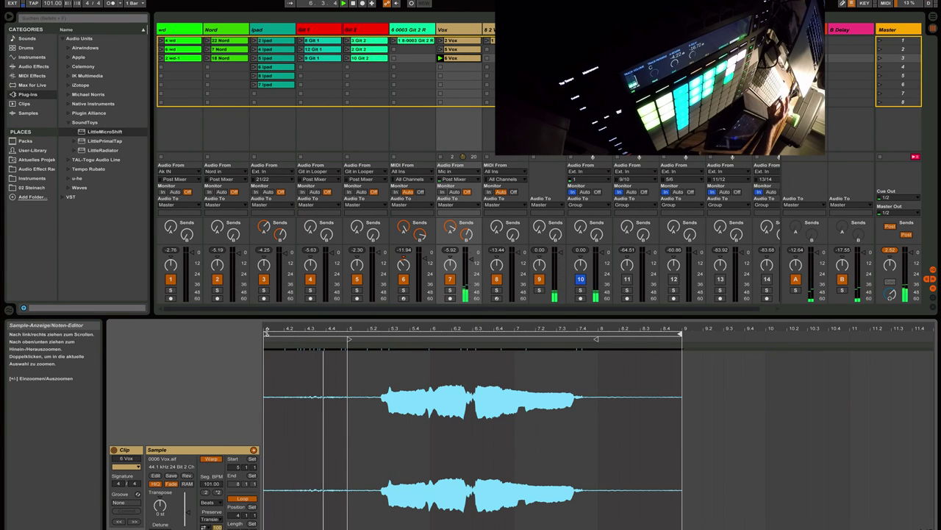
{"action": "left_click_drag", "start_coordinate": [267, 332], "coordinate": [349, 334]}
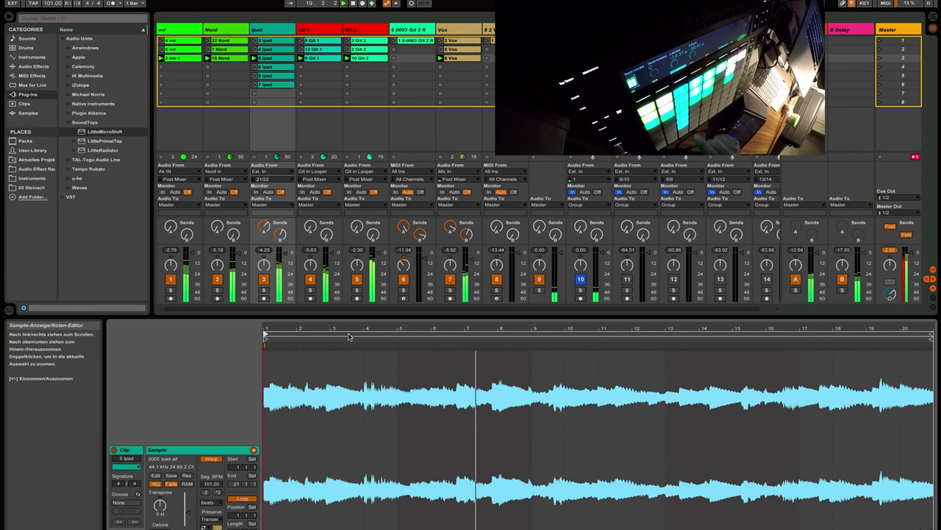
- Duplicate the Ipad track and remove the 2 Ipad, 4 Ipad and 5 Ipad clips from the duplicate
{"action": "key", "text": "ctrl+d"}
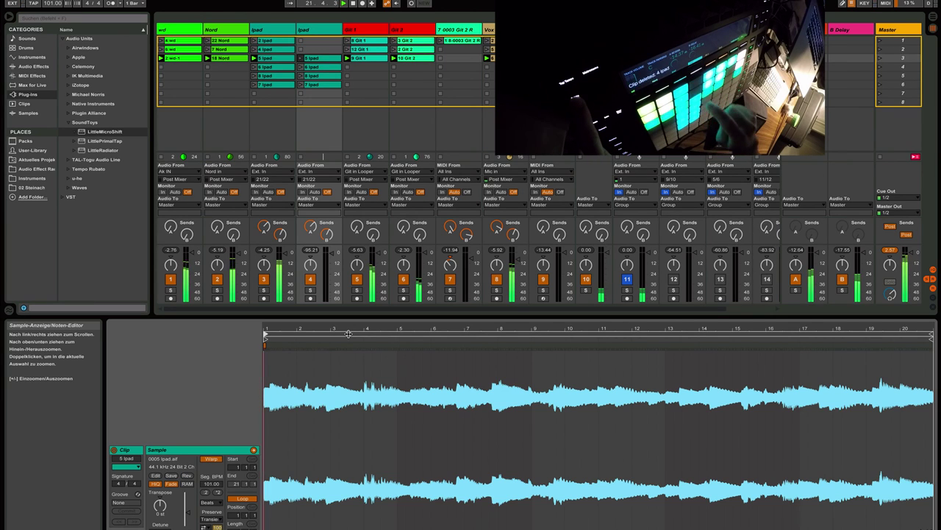
{"action": "key", "text": "Delete"}
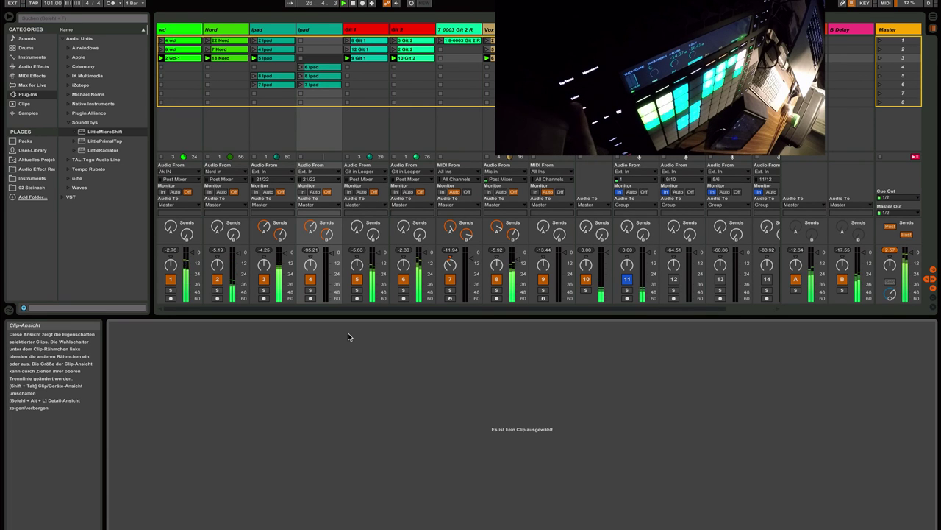
{"action": "key", "text": "ctrl+z"}
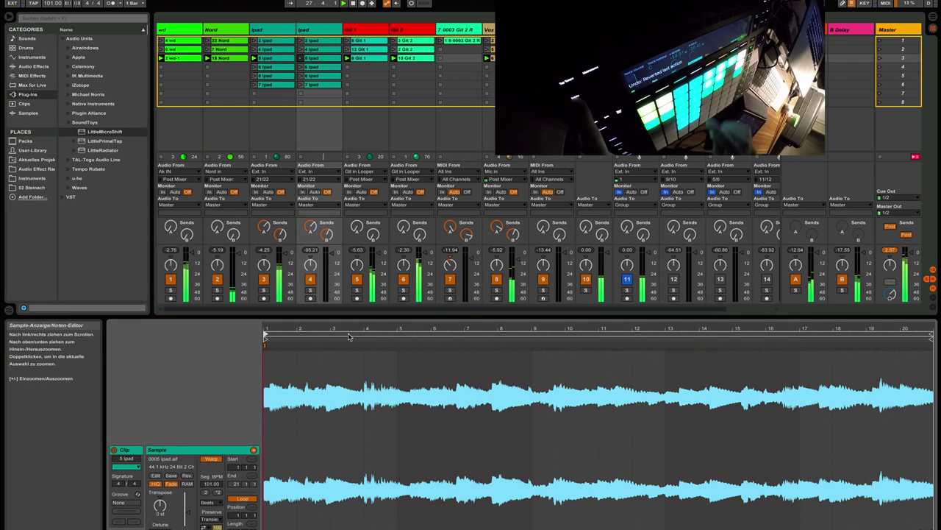
{"action": "key", "text": "Delete"}
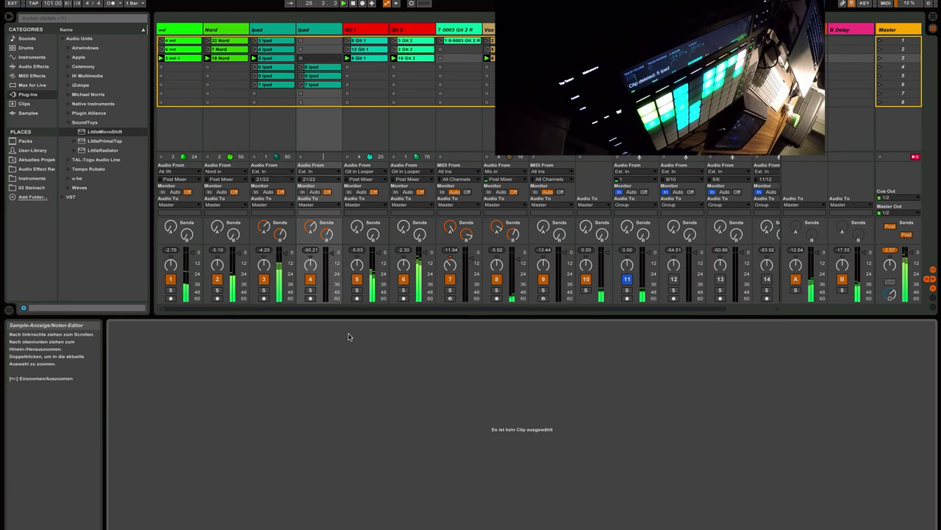
{"action": "key", "text": "Down"}
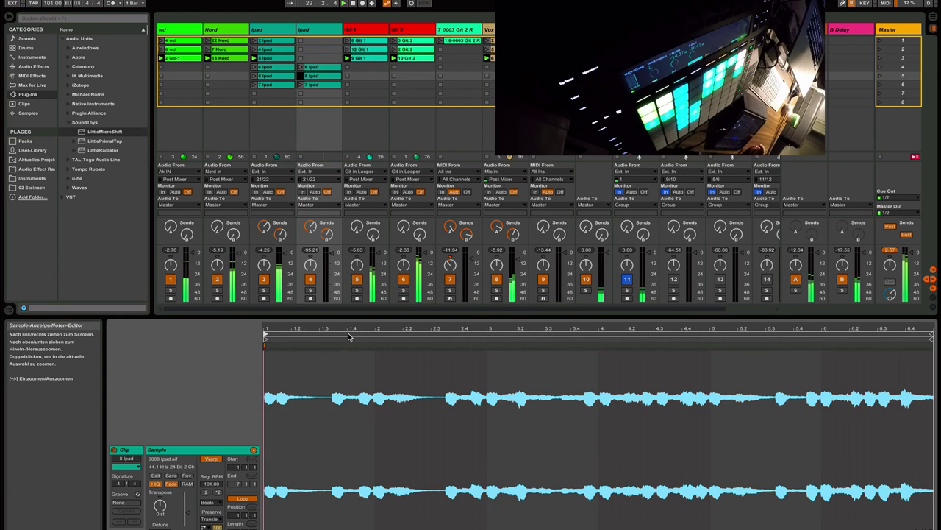
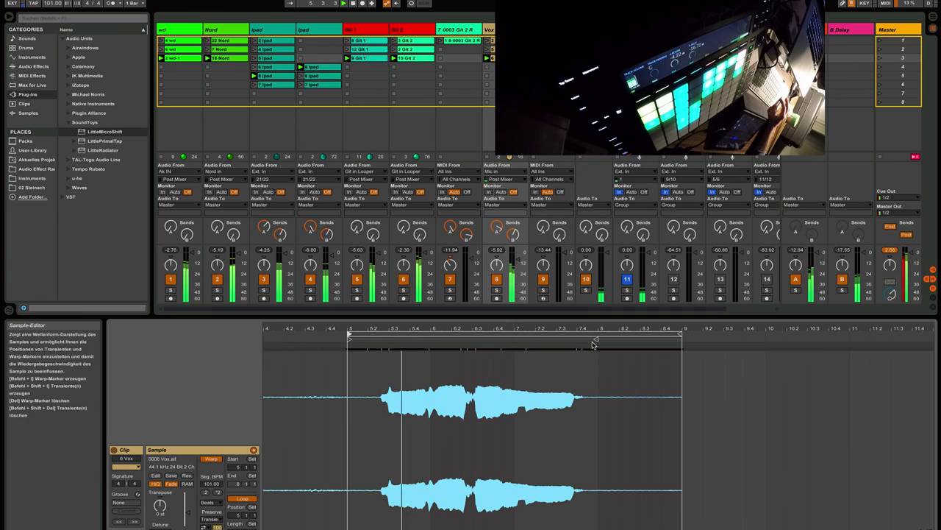
- Move the 6 Vox clip's end marker to bar 9, then switch to the Arrangement View with the Vox track's device shown
{"action": "left_click", "coordinate": [678, 338]}
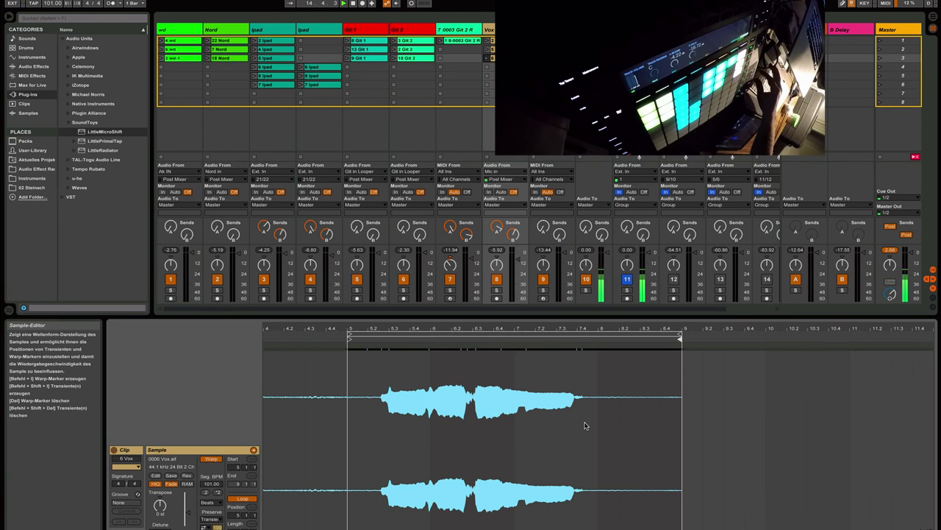
{"action": "key", "text": "shift+Tab"}
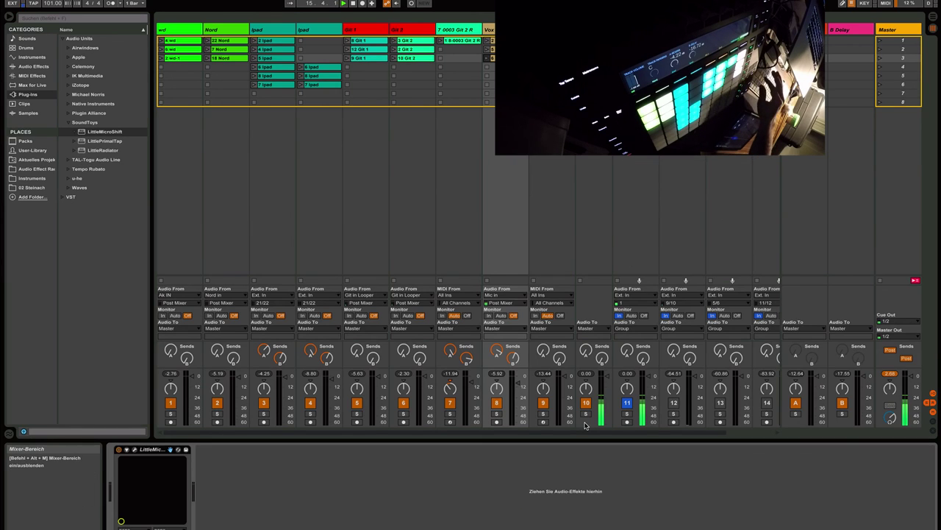
{"action": "key", "text": "Tab"}
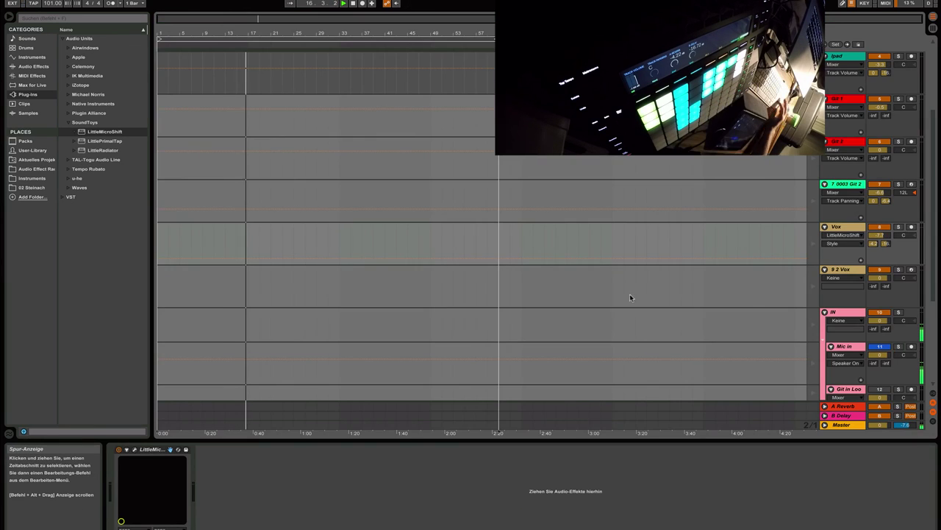
- Start recording the Session performance into the empty Arrangement from bar 1
{"action": "left_click", "coordinate": [382, 37]}
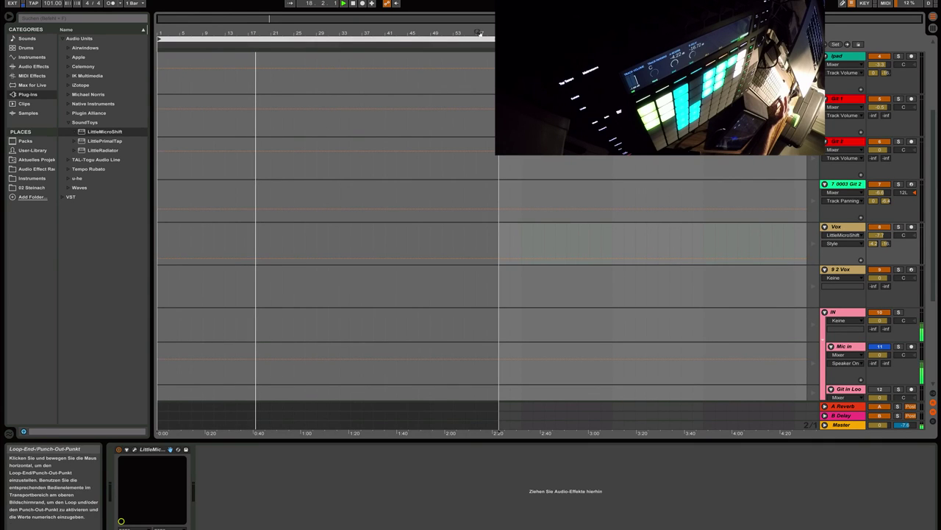
{"action": "left_click", "coordinate": [476, 33]}
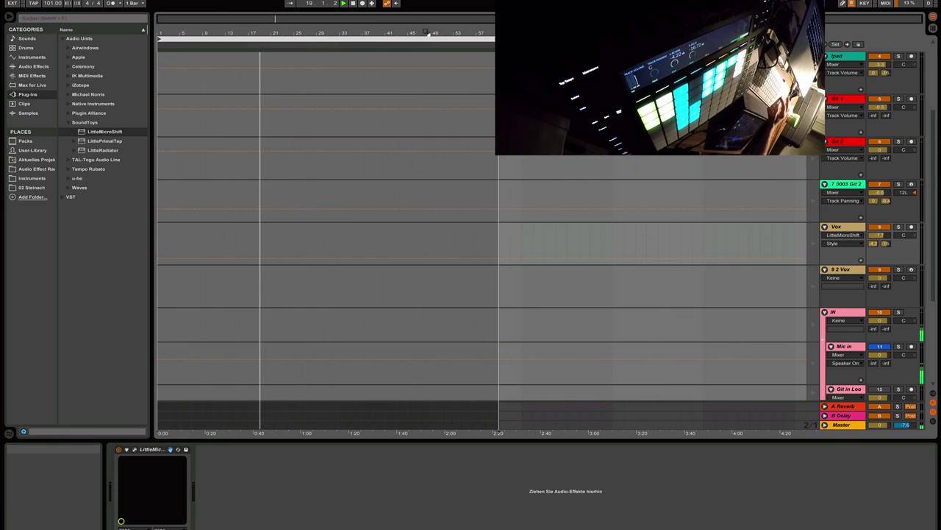
{"action": "left_click_drag", "start_coordinate": [425, 27], "coordinate": [424, 44]}
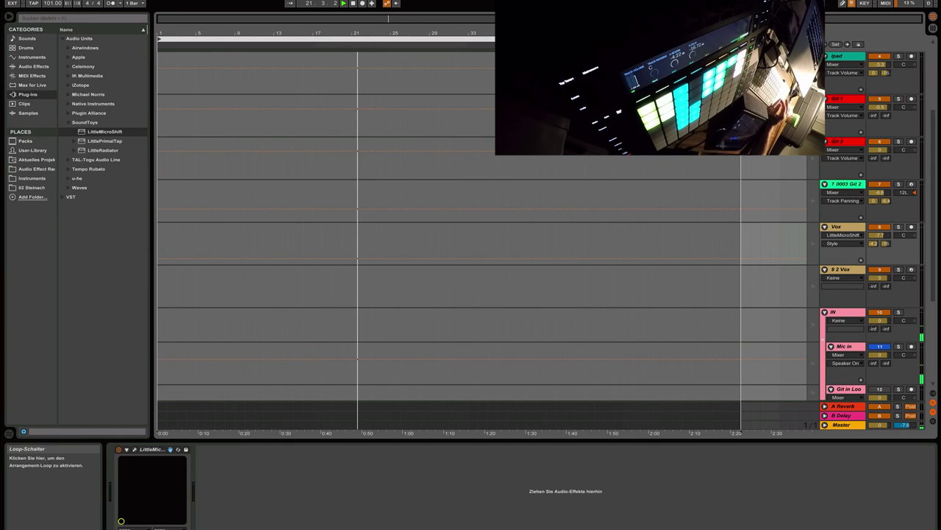
{"action": "left_click", "coordinate": [359, 4]}
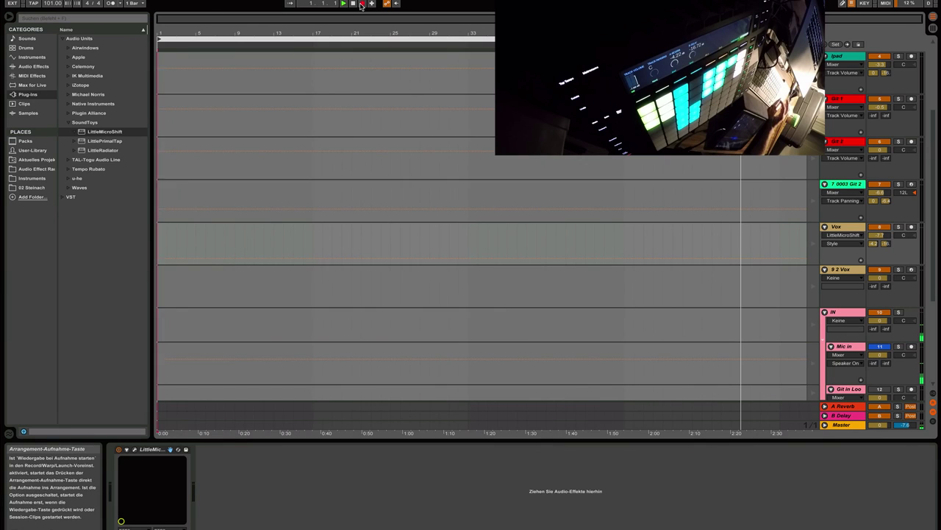
{"action": "left_click", "coordinate": [361, 3]}
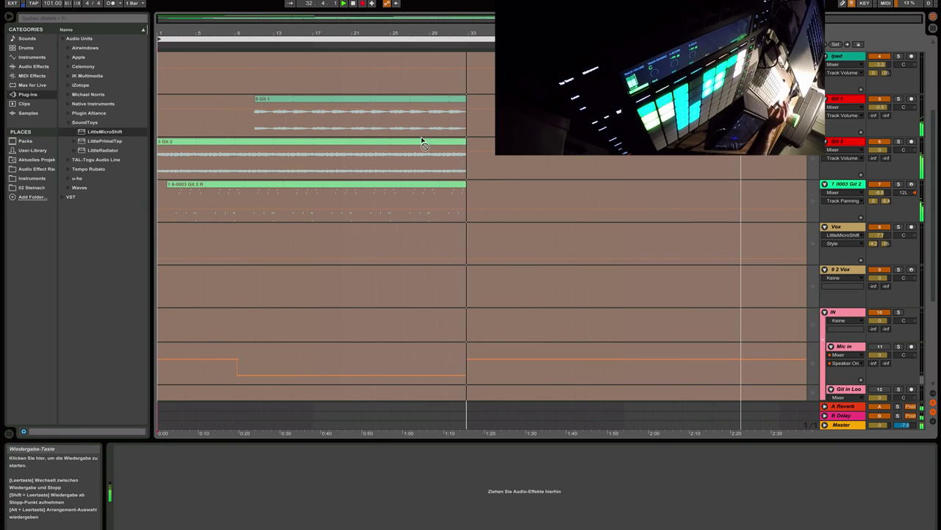
- Show the wd, Nord and Ipad tracks during the live take and stop the Arrangement recording at bar 141
{"action": "scroll", "coordinate": [424, 141], "scroll_direction": "up", "scroll_amount": 4}
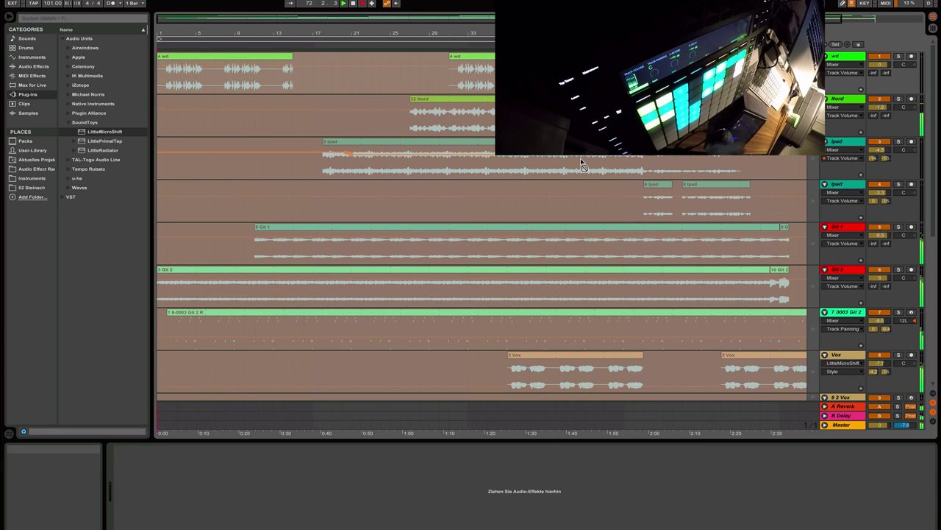
{"action": "left_click", "coordinate": [581, 166]}
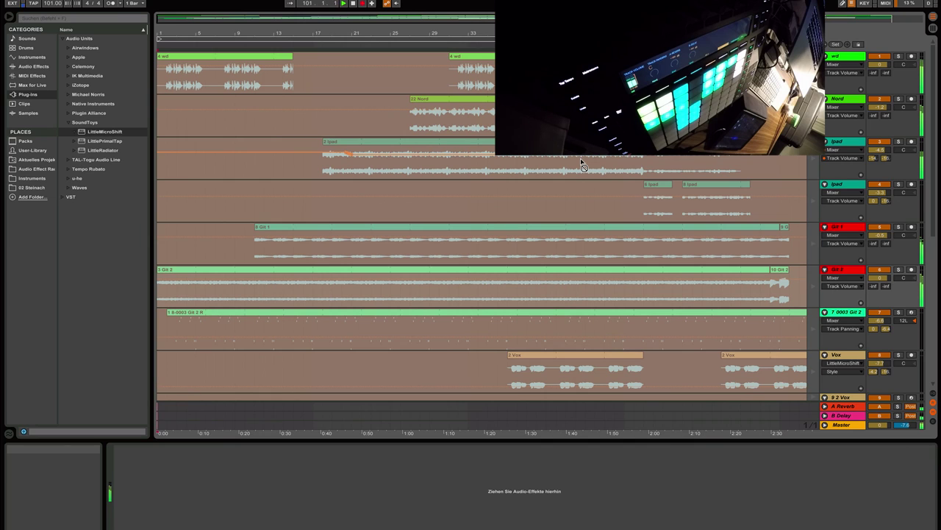
{"action": "key", "text": "Return"}
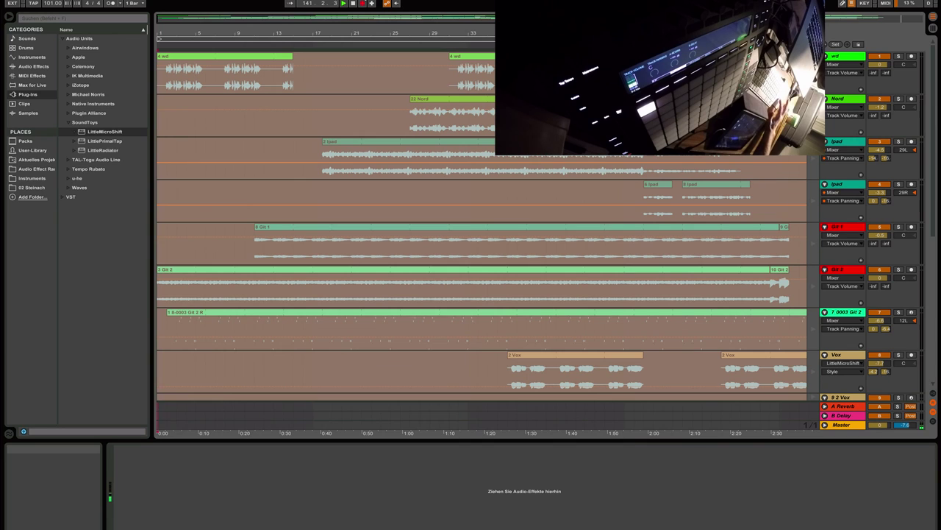
{"action": "left_click", "coordinate": [353, 6]}
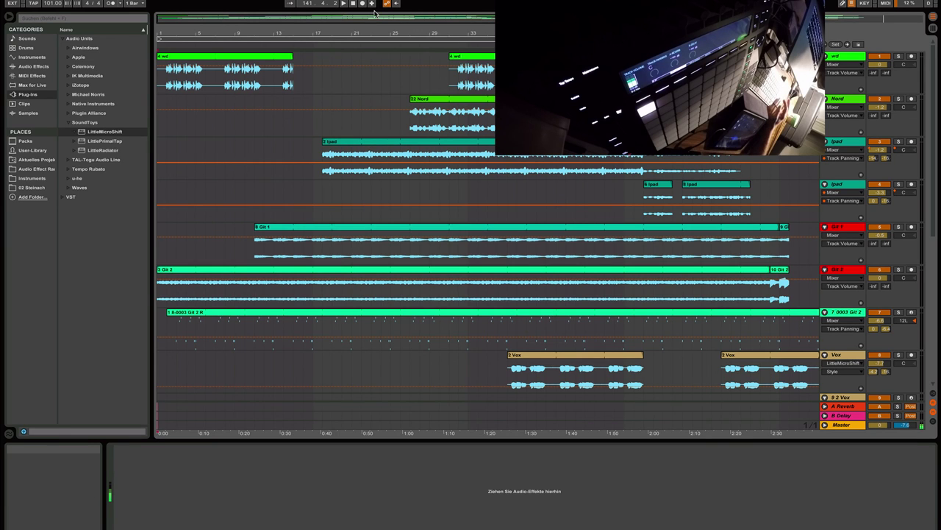
- Fit the whole recorded arrangement in view and extend the Arrangement loop's end to bar 137
{"action": "left_click_drag", "start_coordinate": [369, 34], "coordinate": [372, 15]}
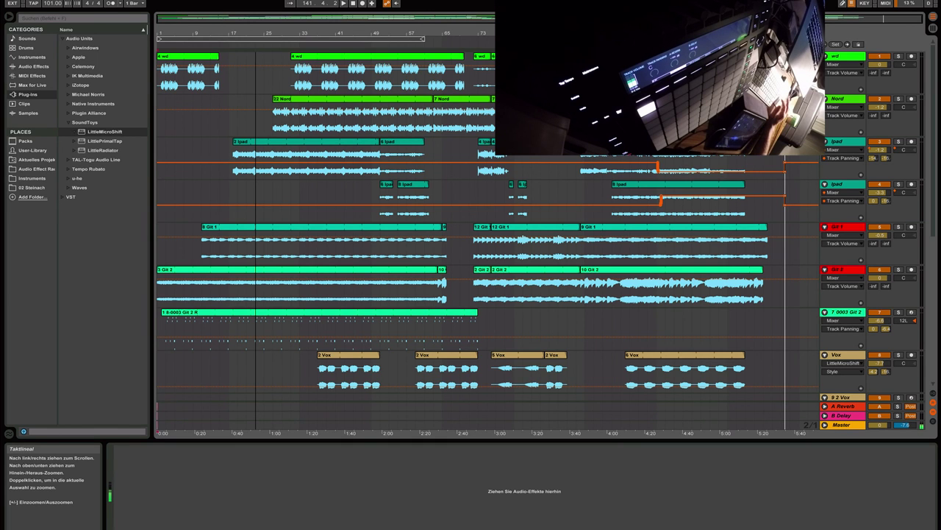
{"action": "left_click_drag", "start_coordinate": [199, 33], "coordinate": [203, 63]}
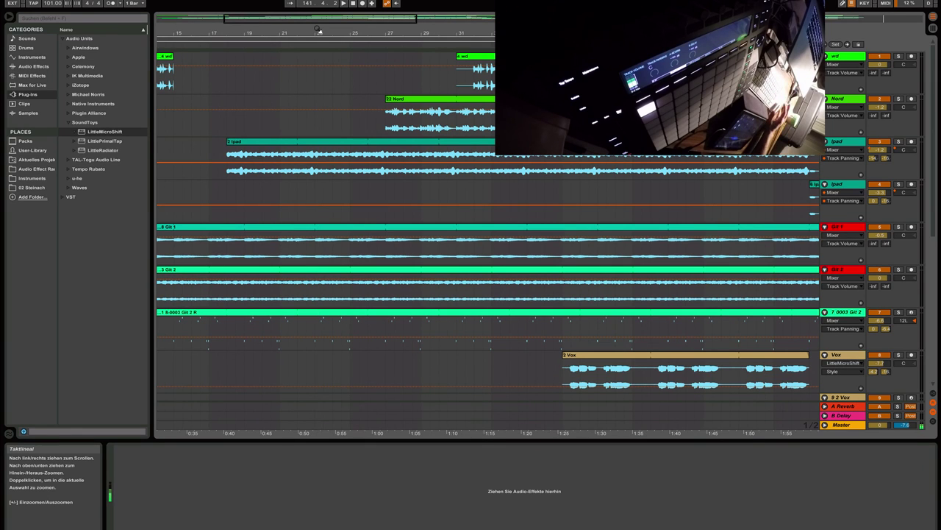
{"action": "double_click", "coordinate": [341, 31]}
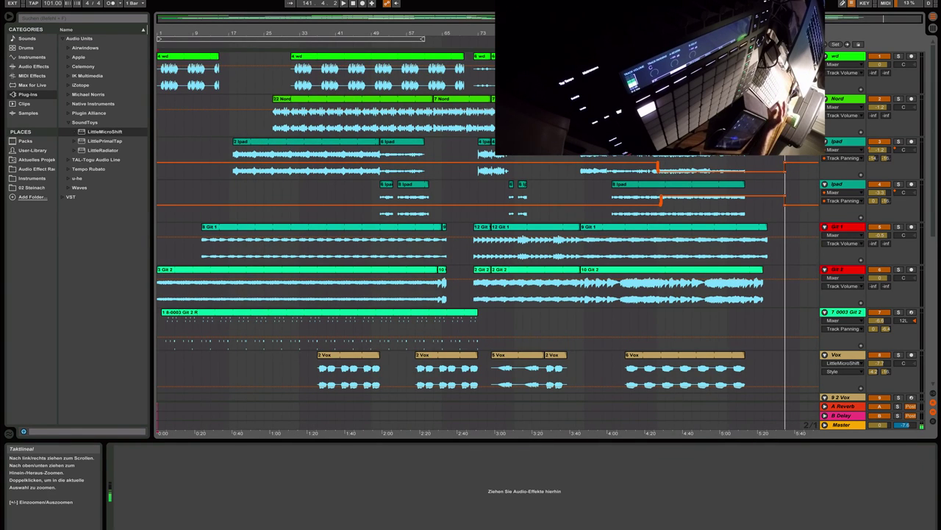
{"action": "left_click_drag", "start_coordinate": [421, 38], "coordinate": [701, 38]}
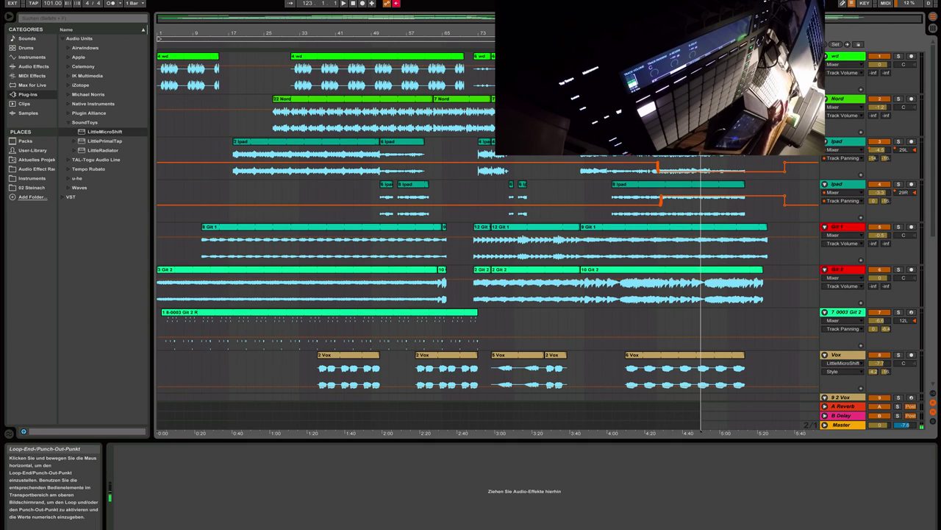
{"action": "left_click_drag", "start_coordinate": [701, 38], "coordinate": [764, 38]}
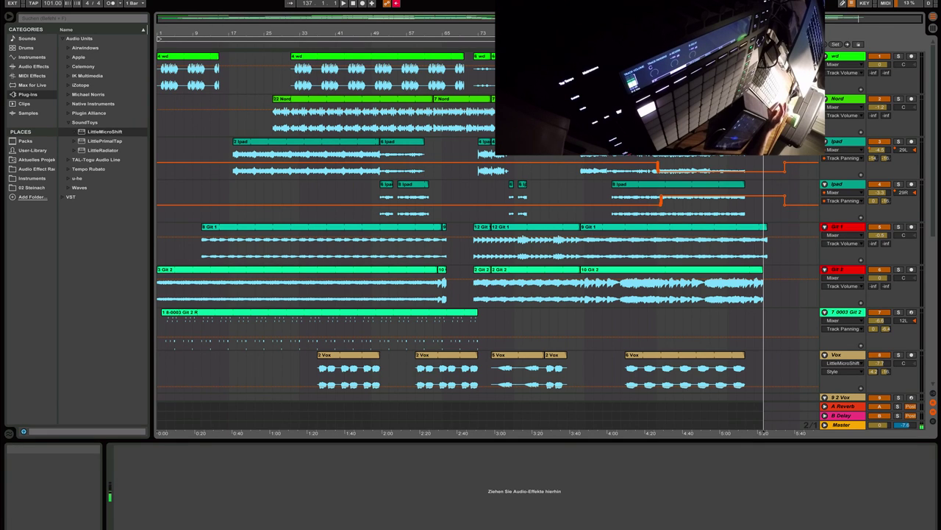
- Play the arrangement from the start, extending the first 4 wd clip to about bar 19 and shortening the second to about bar 67
{"action": "left_click", "coordinate": [353, 3]}
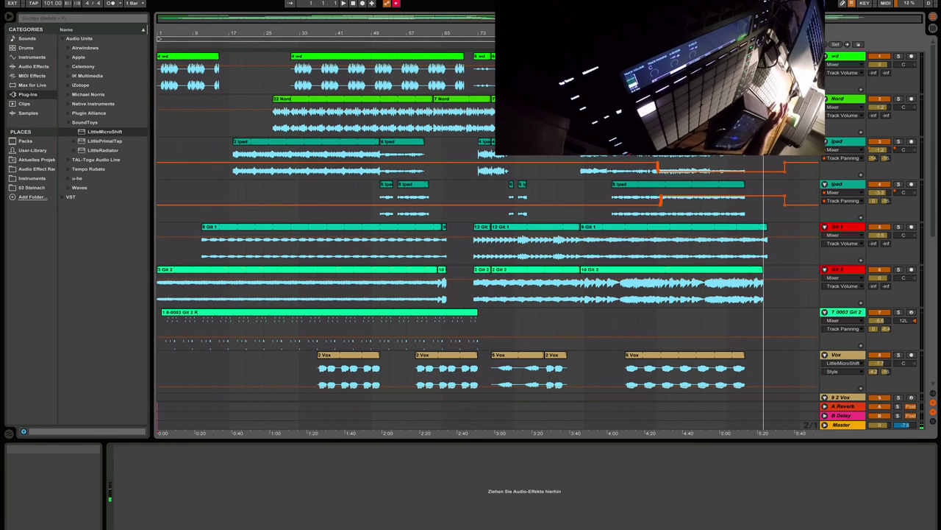
{"action": "key", "text": "space"}
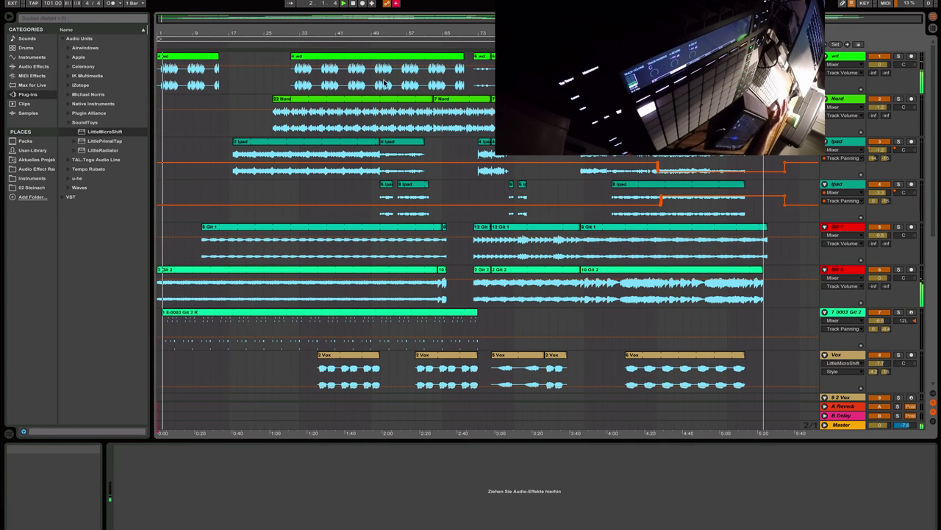
{"action": "left_click_drag", "start_coordinate": [218, 56], "coordinate": [236, 56]}
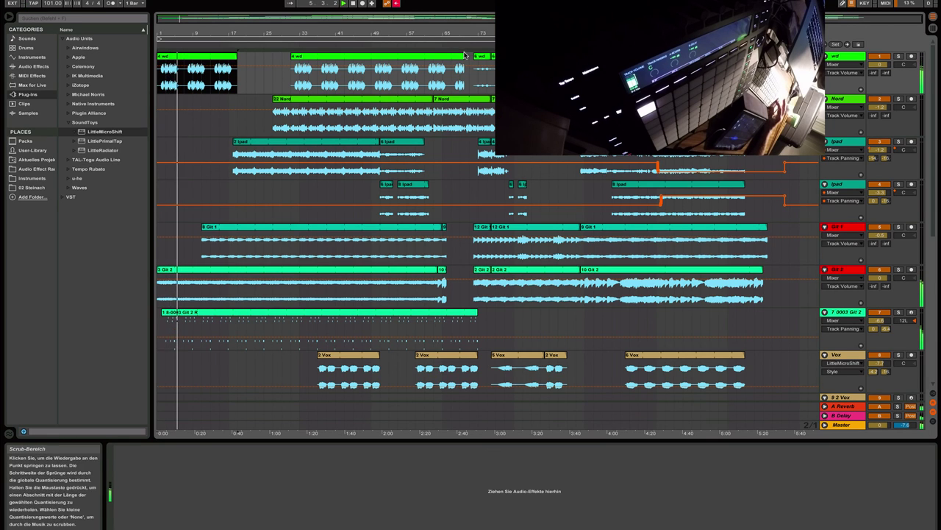
{"action": "left_click_drag", "start_coordinate": [463, 56], "coordinate": [450, 57]}
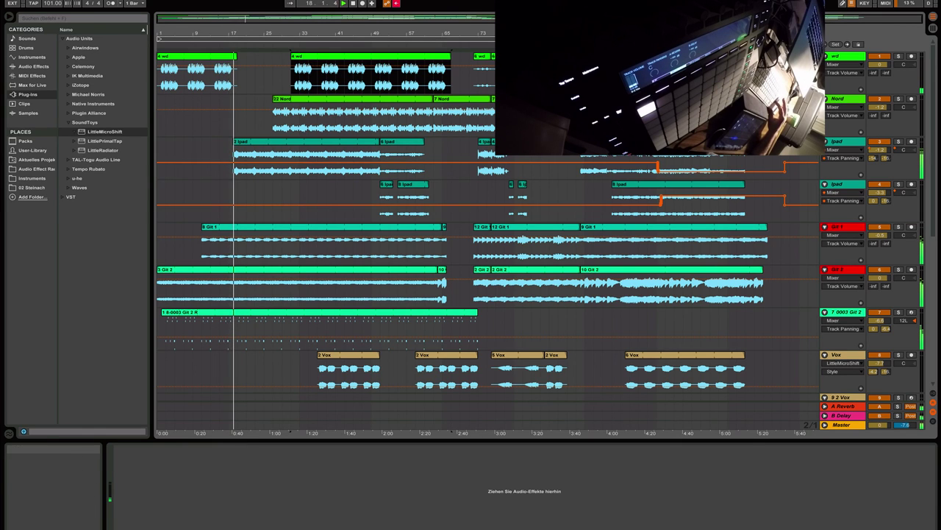
- Hide the info view and unfold the Master track, with the VST plug-ins listed in the browser
{"action": "key", "text": "shift+question"}
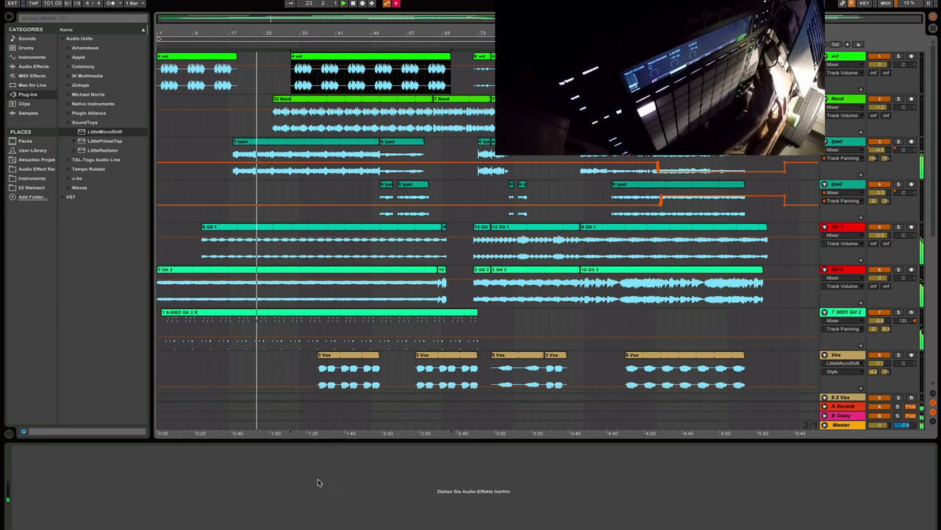
{"action": "left_click", "coordinate": [825, 424]}
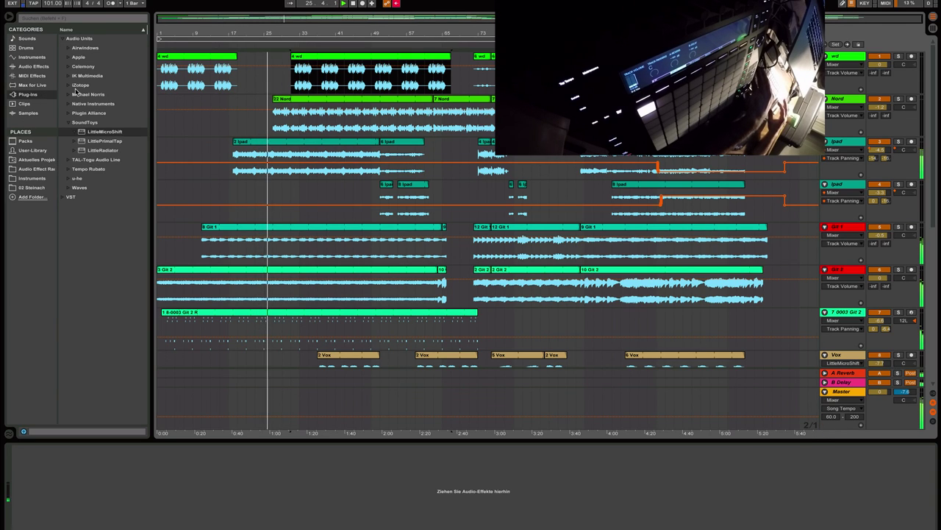
{"action": "left_click", "coordinate": [68, 197]}
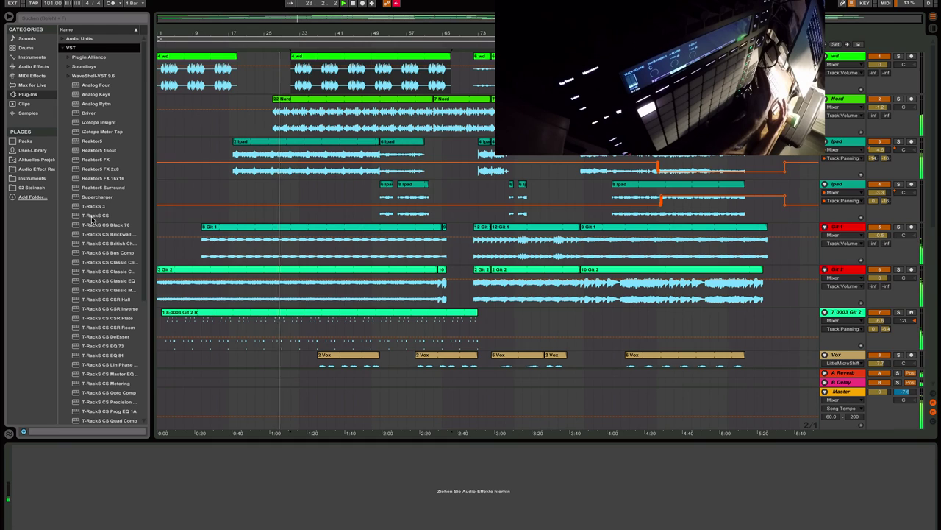
- Insert T-RackS CS on the Mic in track and step through its presets to Bass Comp 2
{"action": "left_click", "coordinate": [91, 215]}
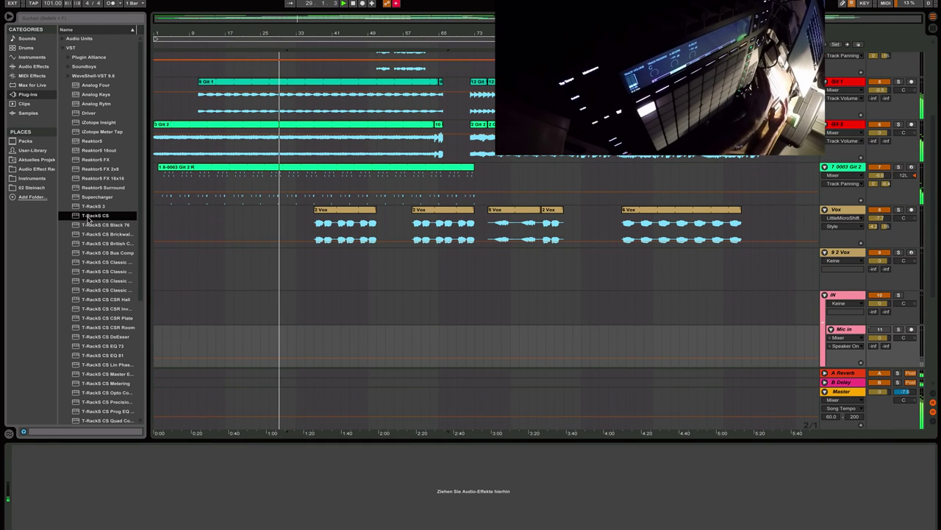
{"action": "left_click_drag", "start_coordinate": [88, 219], "coordinate": [83, 488]}
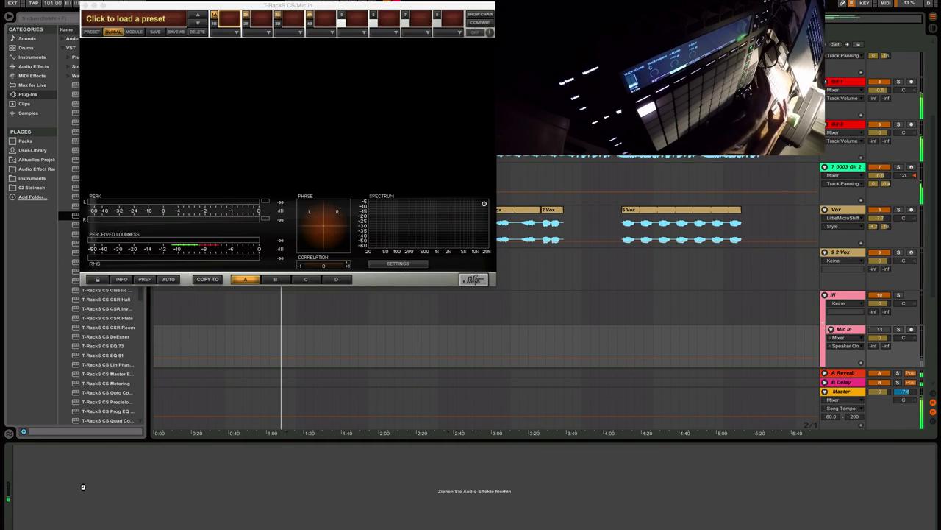
{"action": "left_click", "coordinate": [197, 24]}
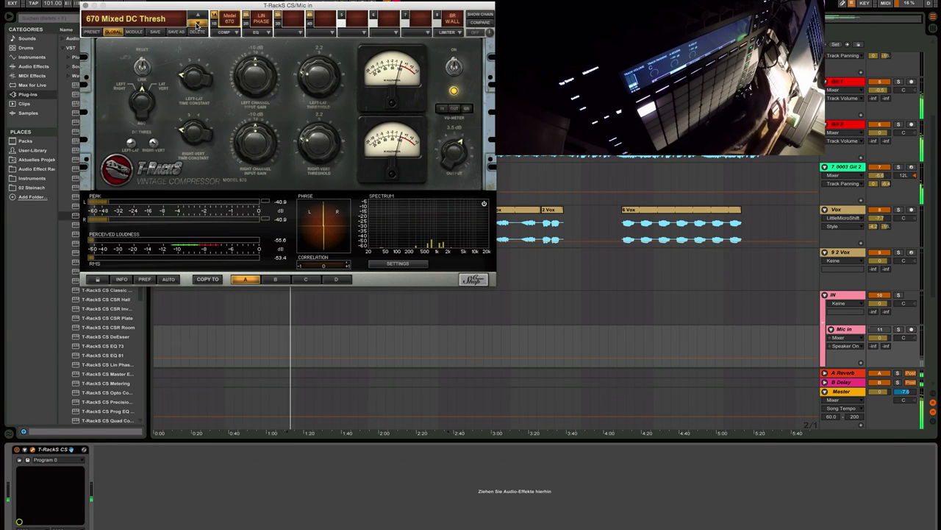
{"action": "left_click", "coordinate": [197, 23]}
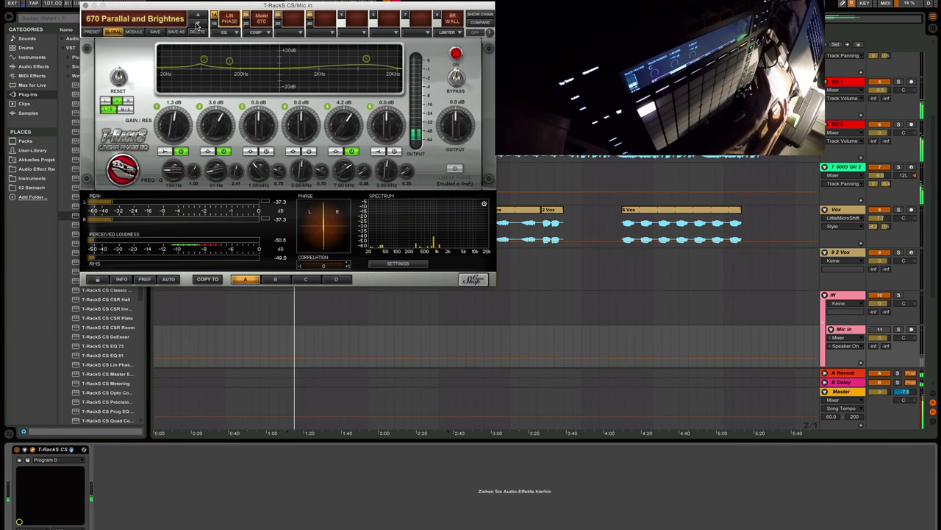
{"action": "left_click", "coordinate": [198, 24]}
{"action": "left_click", "coordinate": [197, 25]}
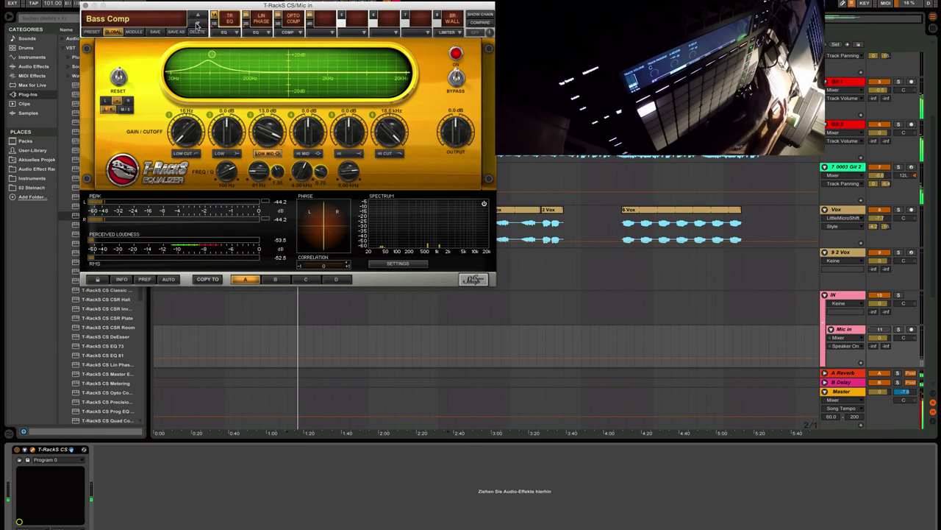
{"action": "left_click", "coordinate": [198, 24]}
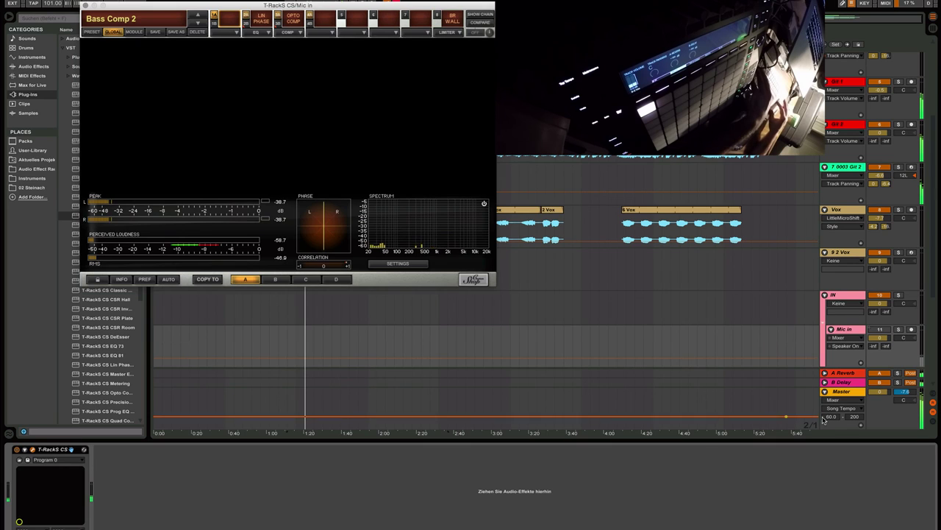
- Check the Master, A Reverb and B Delay device chains, and remove T-RackS CS from the Mic in track
{"action": "left_click", "coordinate": [897, 412]}
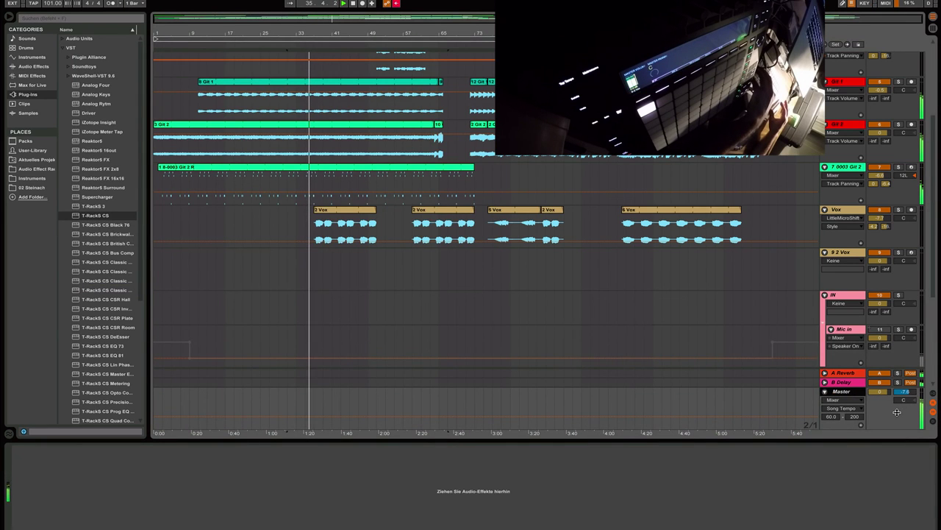
{"action": "left_click", "coordinate": [843, 373]}
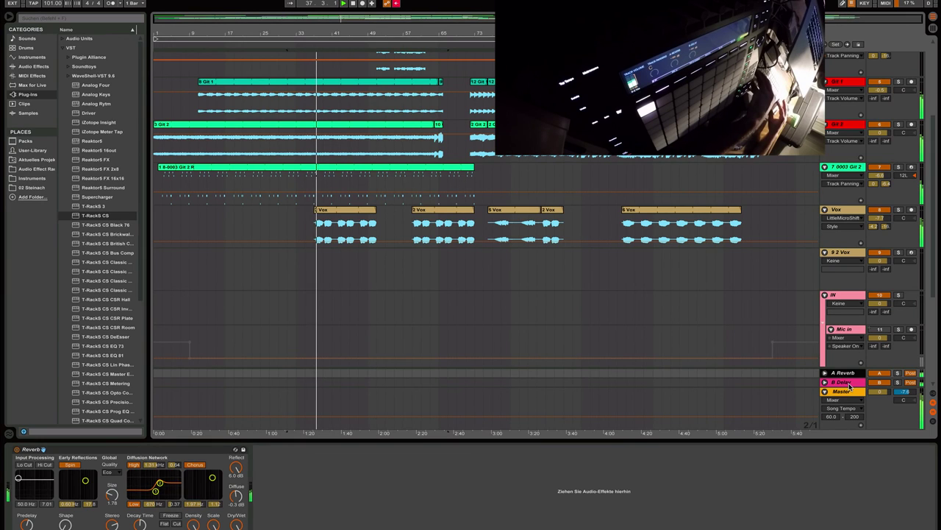
{"action": "left_click", "coordinate": [846, 383]}
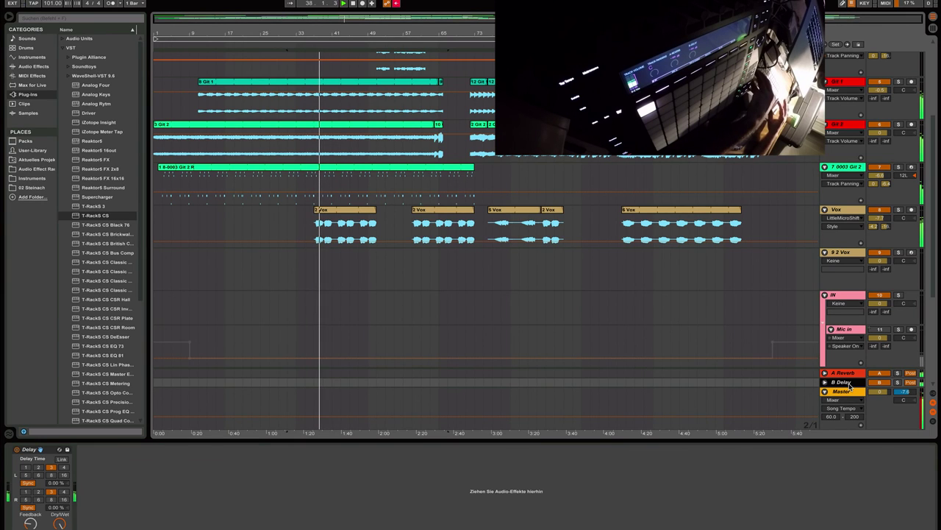
{"action": "left_click", "coordinate": [893, 359]}
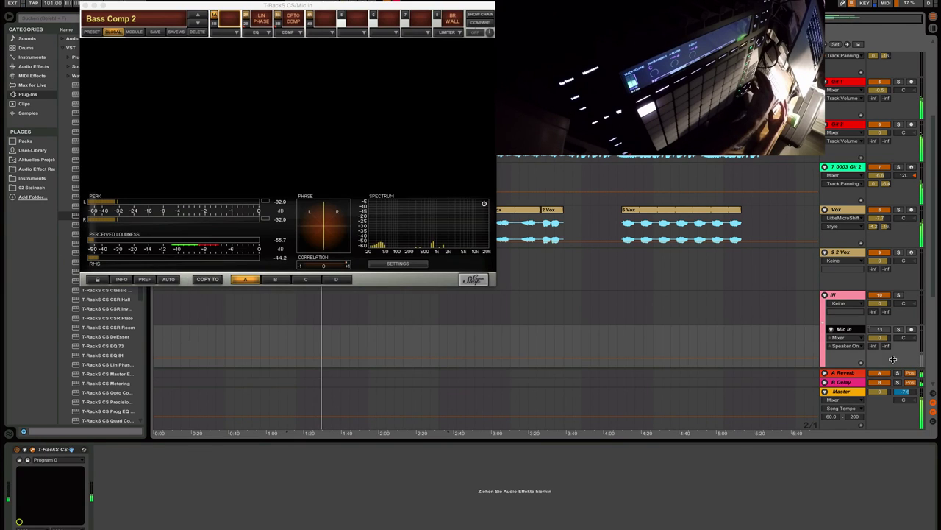
{"action": "left_click", "coordinate": [86, 6]}
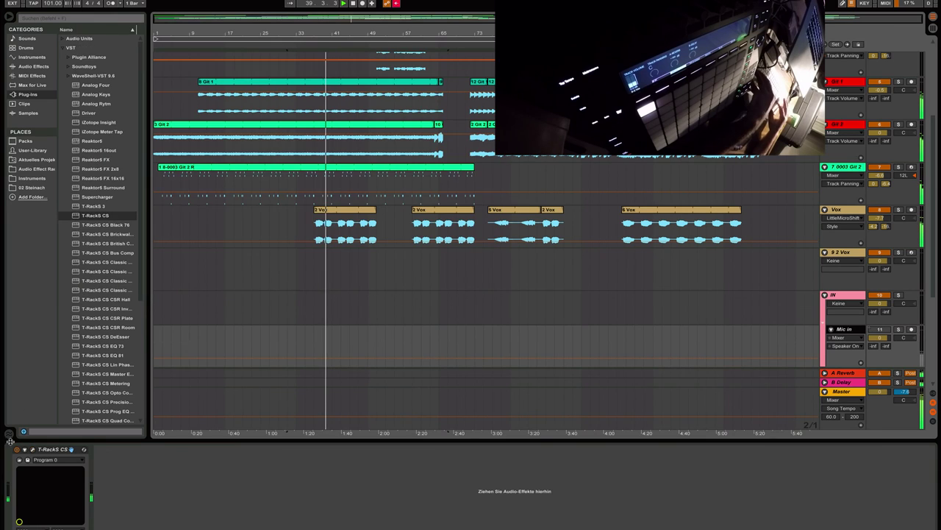
{"action": "left_click", "coordinate": [46, 453]}
{"action": "key", "text": "Delete"}
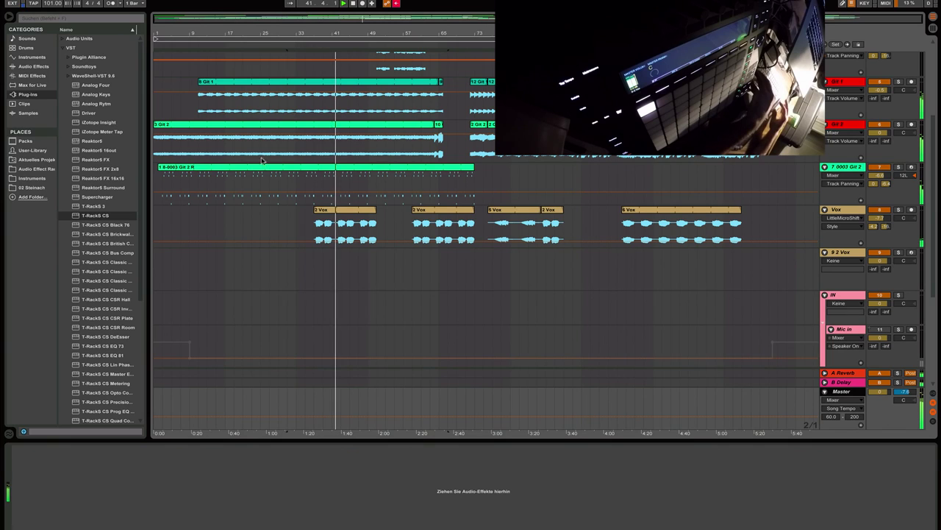
- Insert T-RackS CS on the Master track and step through its presets to Dual Band Master 1
{"action": "left_click", "coordinate": [92, 215]}
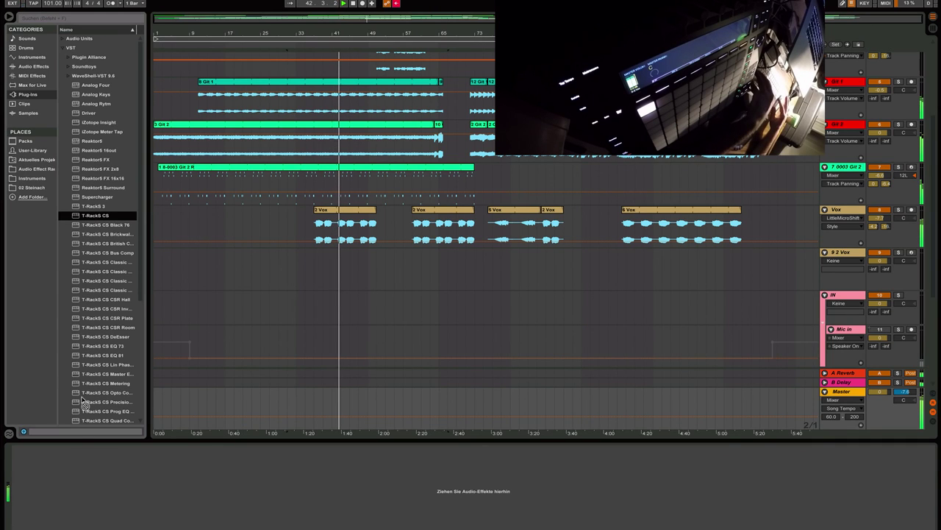
{"action": "left_click_drag", "start_coordinate": [68, 459], "coordinate": [69, 460]}
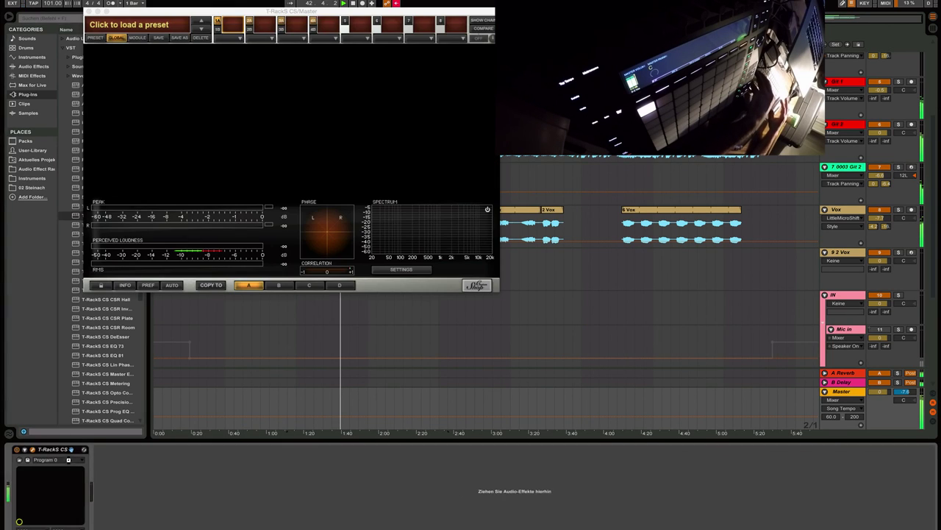
{"action": "left_click", "coordinate": [199, 30]}
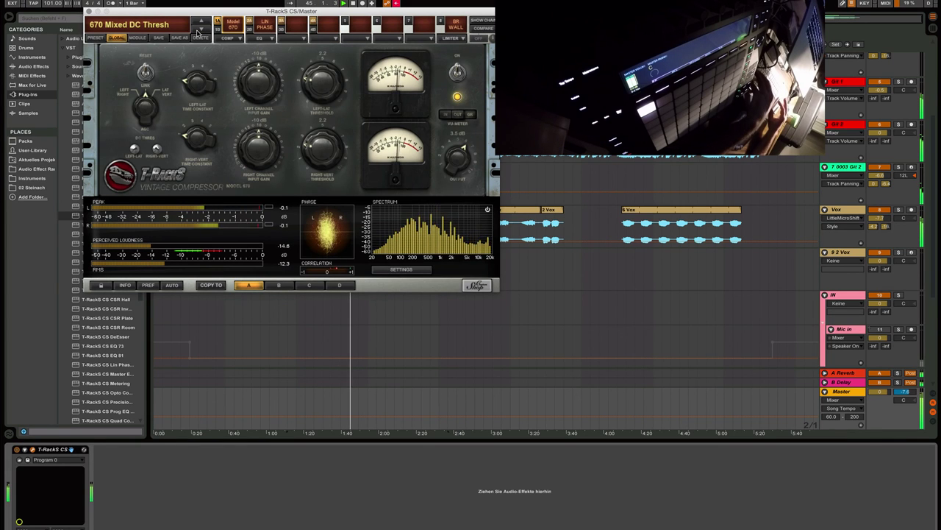
{"action": "left_click", "coordinate": [199, 31]}
{"action": "left_click", "coordinate": [199, 30]}
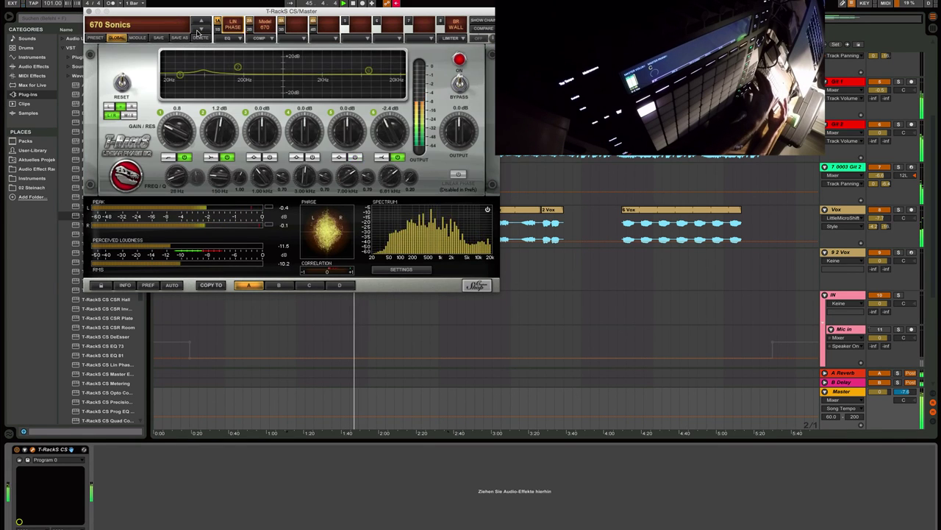
{"action": "left_click", "coordinate": [198, 31]}
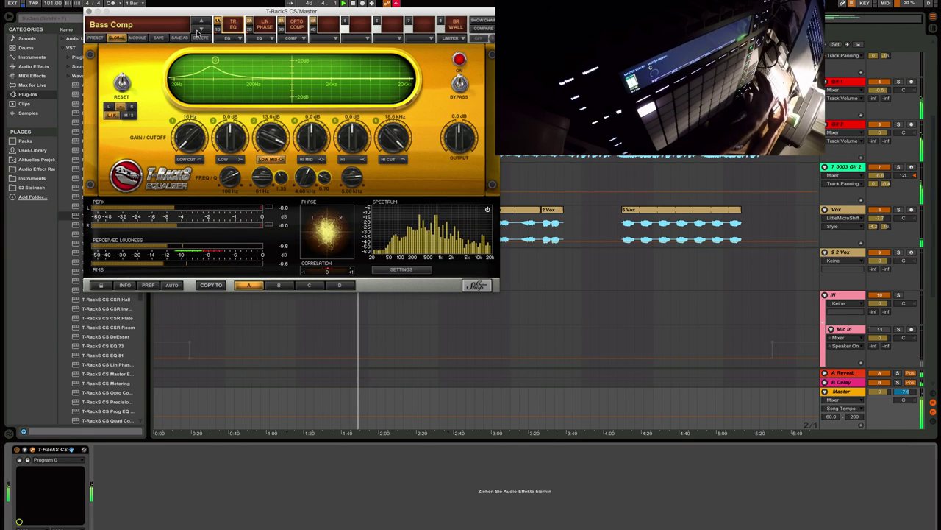
{"action": "left_click", "coordinate": [199, 31]}
{"action": "left_click", "coordinate": [198, 31]}
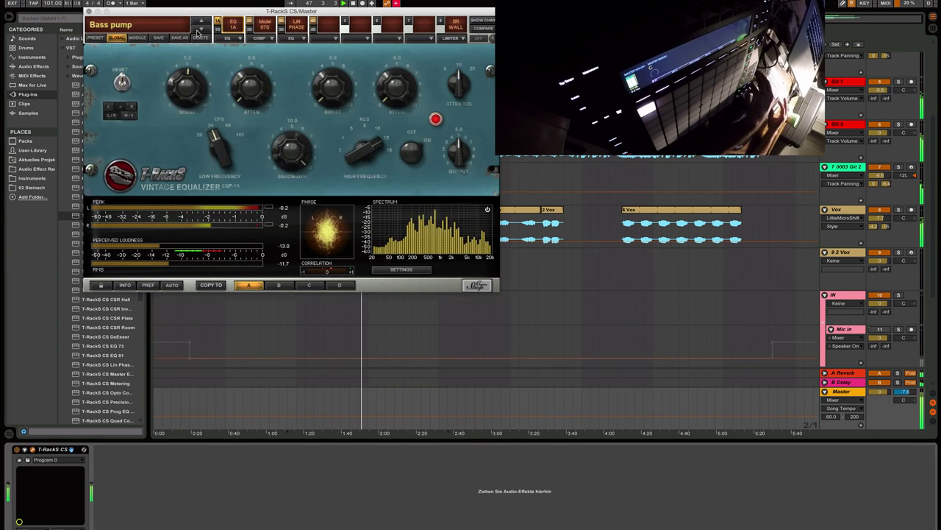
{"action": "left_click", "coordinate": [199, 31]}
{"action": "left_click", "coordinate": [199, 31]}
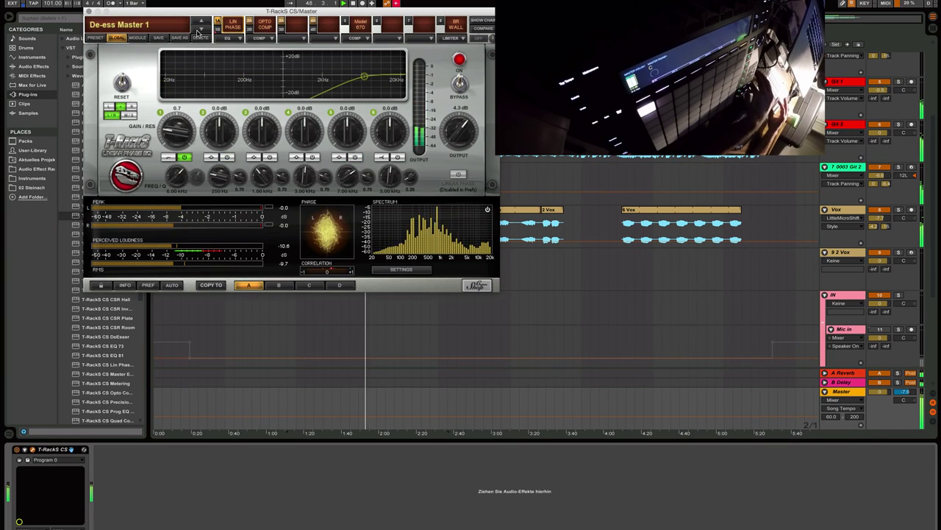
{"action": "left_click", "coordinate": [198, 31]}
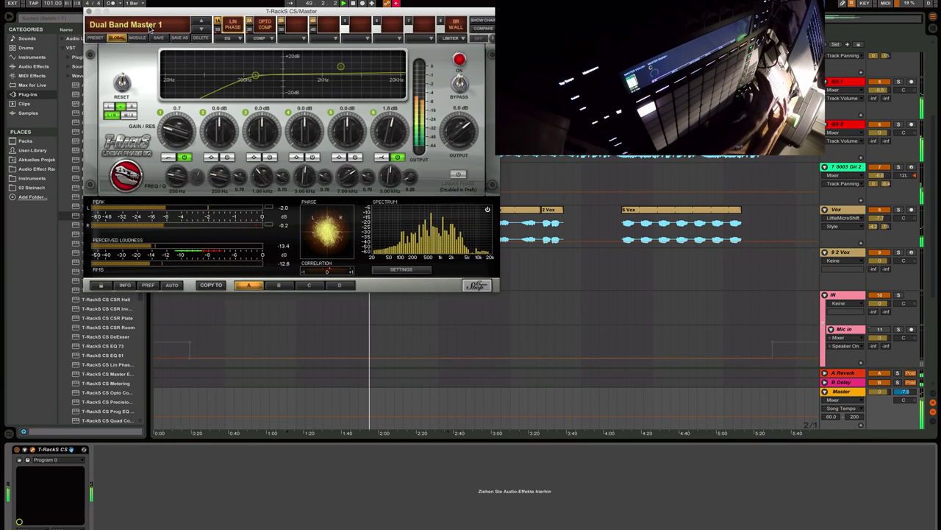
- Audition the T-RackS CS Deluxe presets Master #1 and Master #2 on the Master track
{"action": "left_click", "coordinate": [149, 30]}
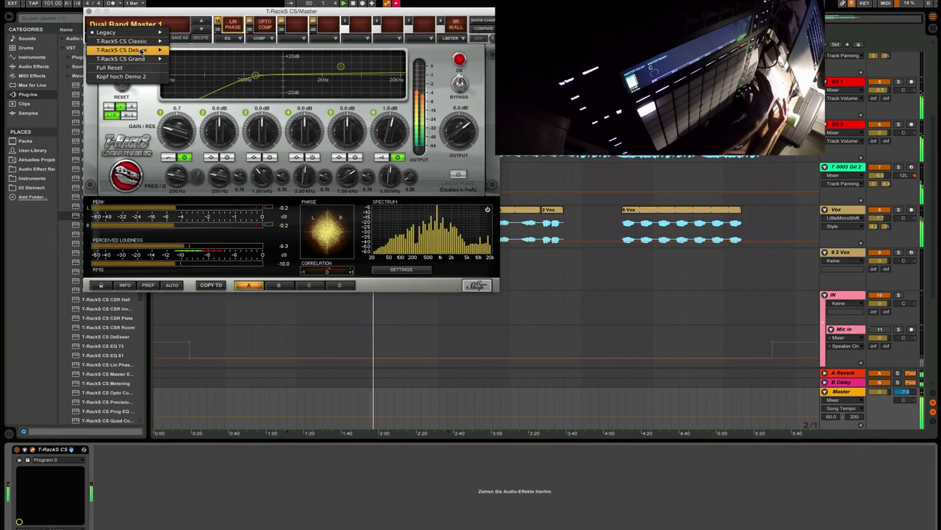
{"action": "mouse_move", "coordinate": [142, 51]}
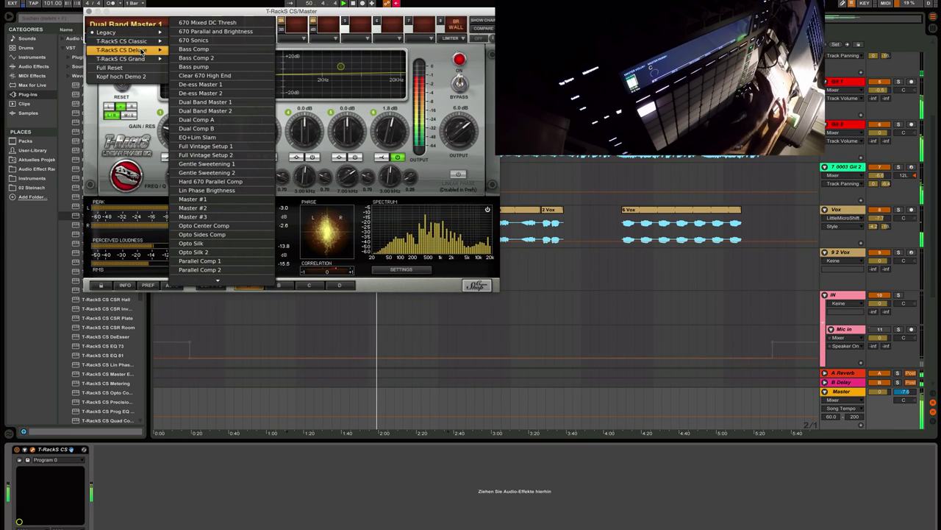
{"action": "left_click", "coordinate": [208, 200]}
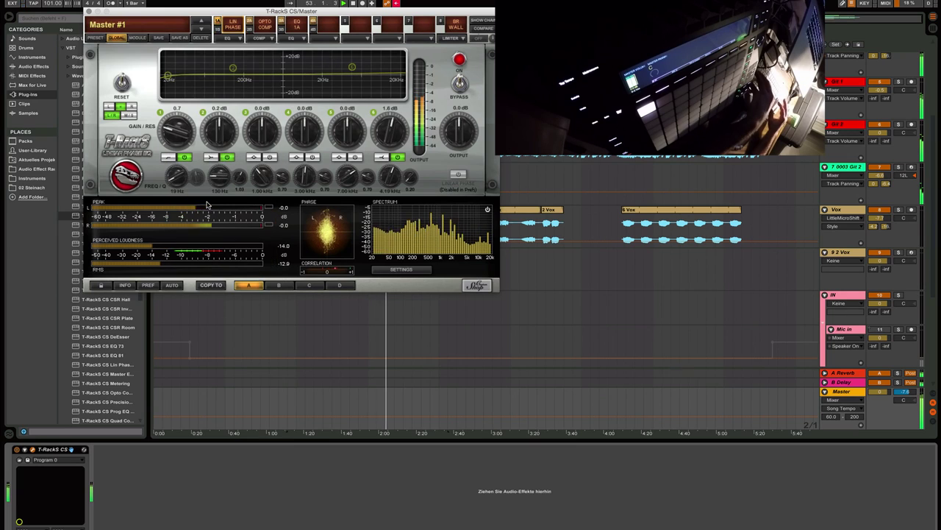
{"action": "left_click", "coordinate": [201, 31]}
- Load the legacy T-RackS 3 Deluxe preset 670 Mixed DC Thresh on the Master track and hide the plug-in window
{"action": "left_click", "coordinate": [129, 25]}
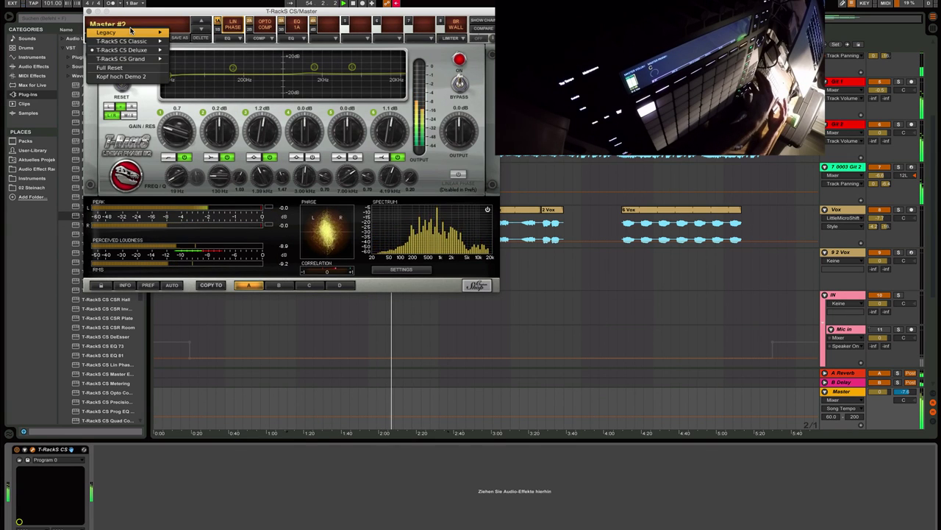
{"action": "mouse_move", "coordinate": [129, 36]}
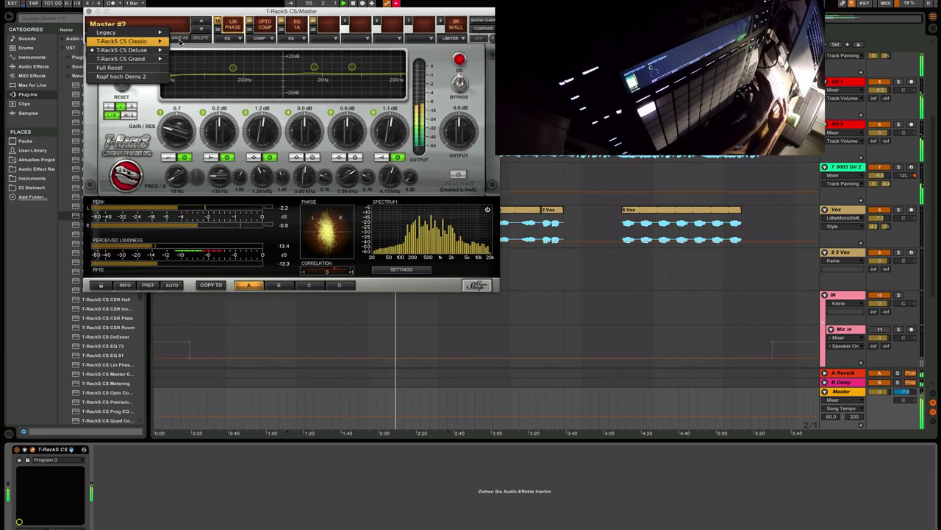
{"action": "mouse_move", "coordinate": [190, 35]}
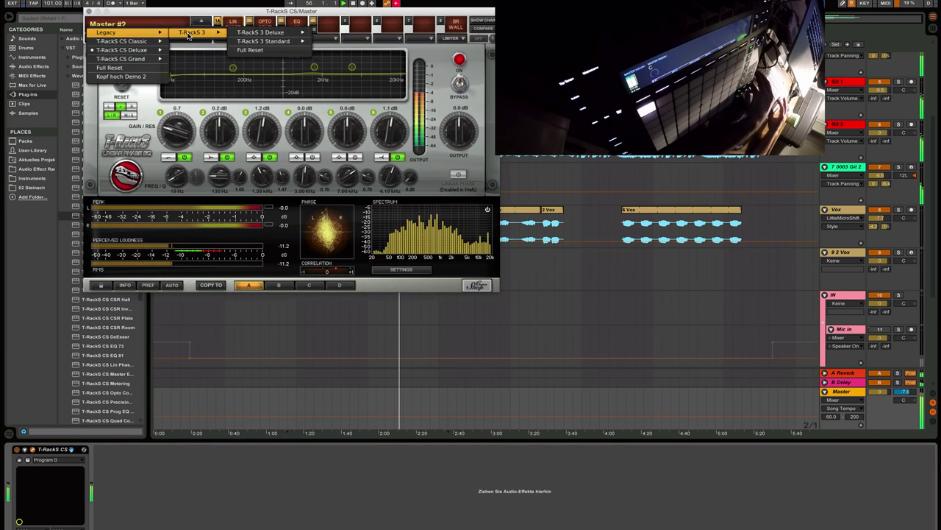
{"action": "mouse_move", "coordinate": [248, 35]}
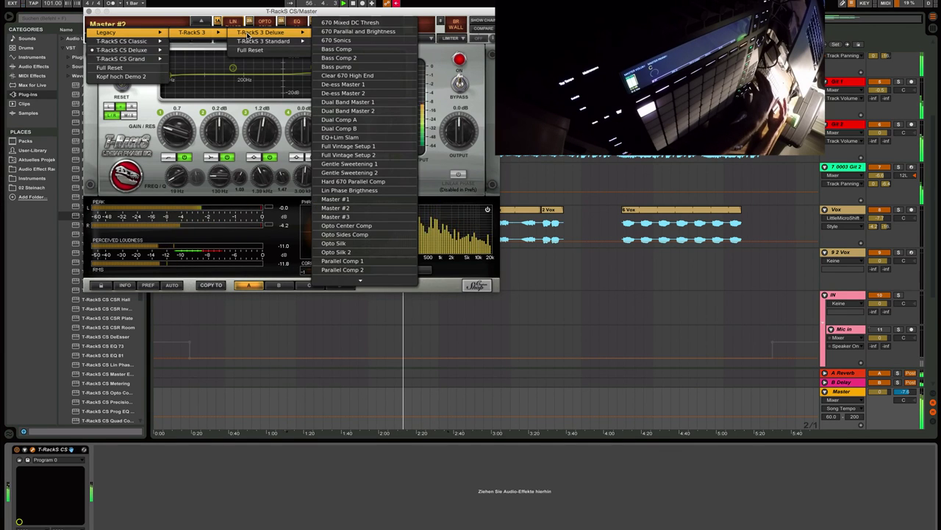
{"action": "left_click", "coordinate": [342, 23]}
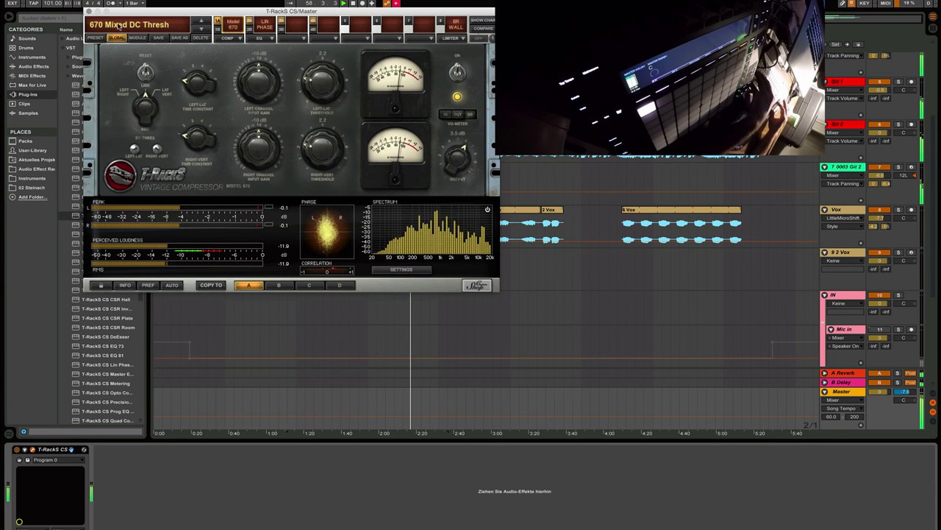
{"action": "key", "text": "super+alt+p"}
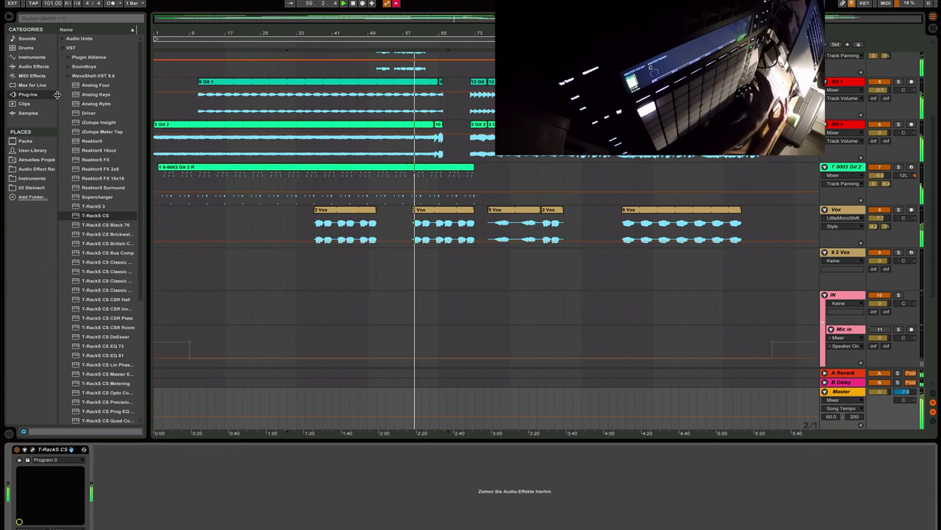
- Browse the built-in audio effects for the Mixing & Mastering presets of the Audio Effect Rack
{"action": "left_click", "coordinate": [62, 47]}
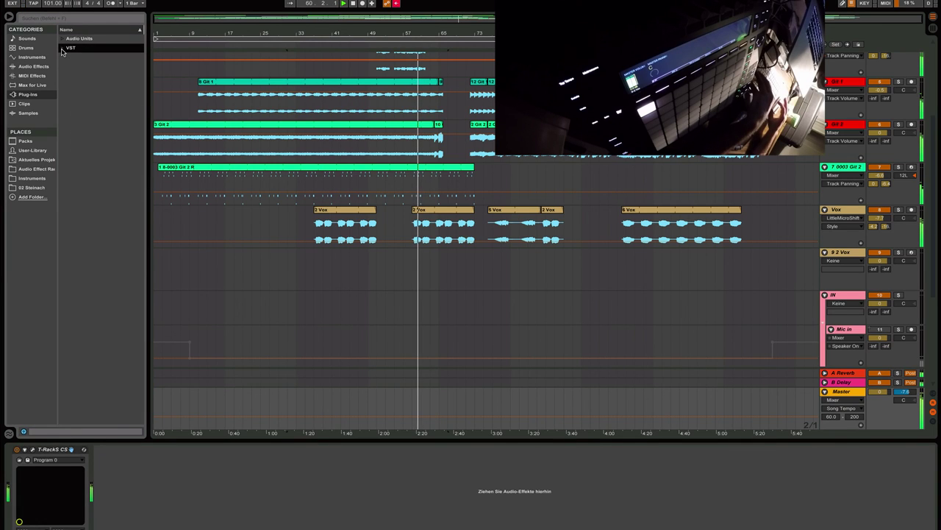
{"action": "left_click", "coordinate": [34, 66]}
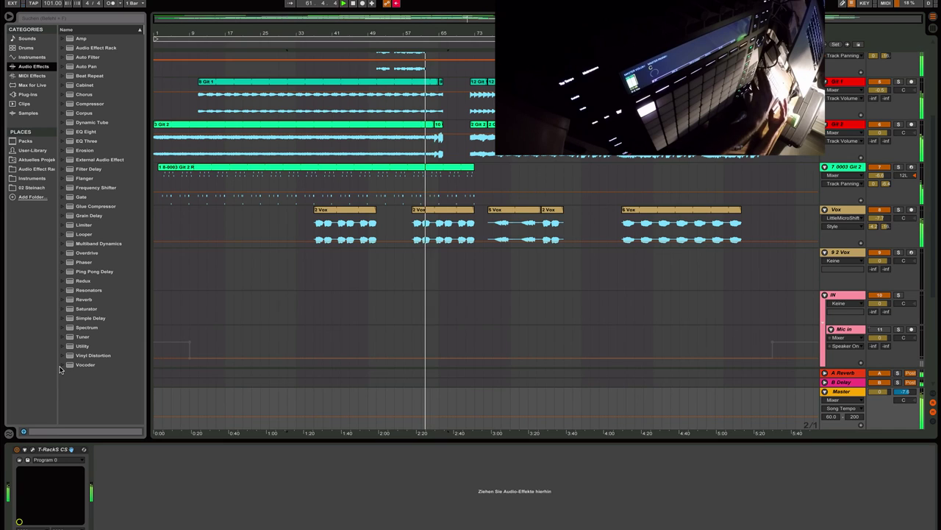
{"action": "left_click", "coordinate": [63, 49]}
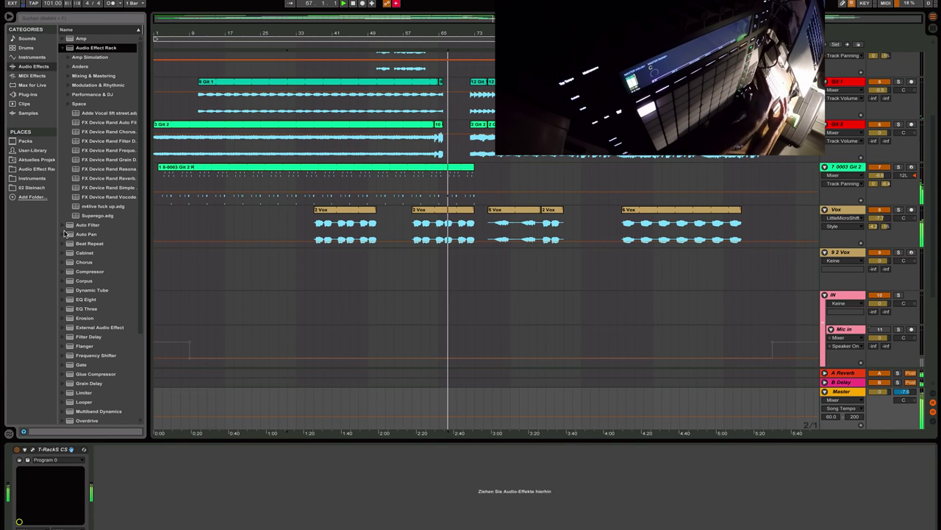
{"action": "scroll", "coordinate": [64, 344], "scroll_direction": "down", "scroll_amount": 5}
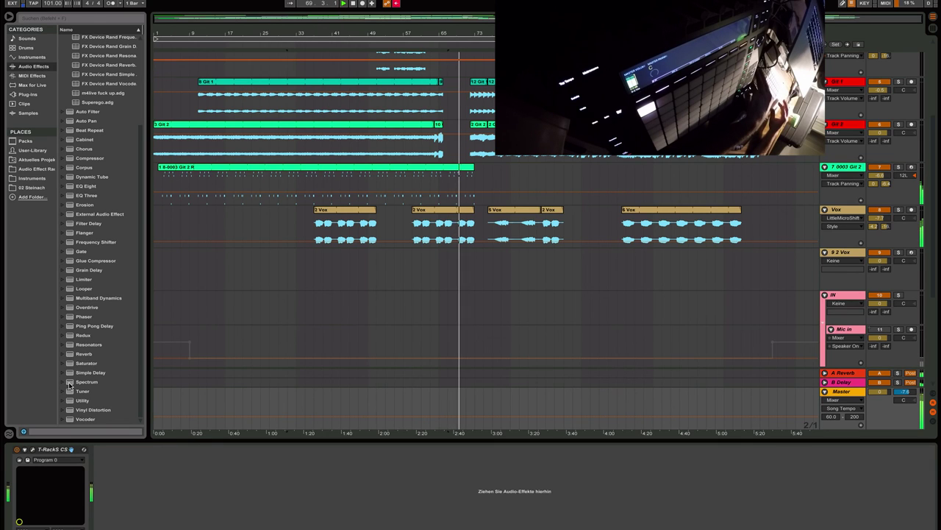
{"action": "scroll", "coordinate": [68, 339], "scroll_direction": "up", "scroll_amount": 5}
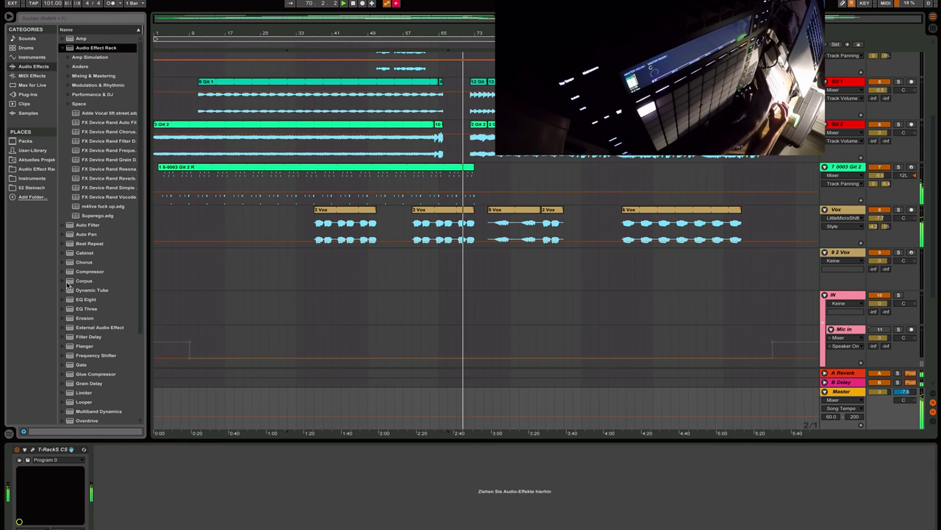
{"action": "left_click", "coordinate": [68, 77]}
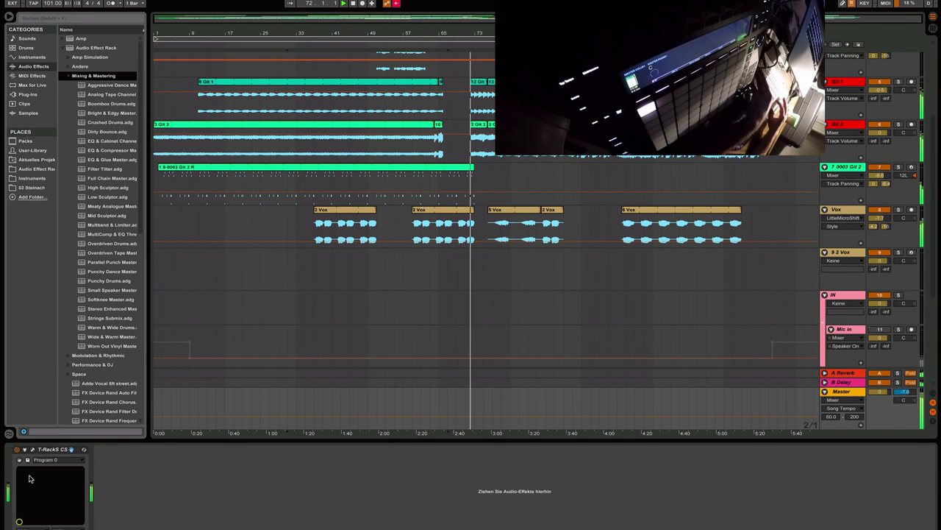
- Bypass T-RackS CS on the Master track and try the Analog Tape Channel Strip rack after it
{"action": "left_click", "coordinate": [43, 450]}
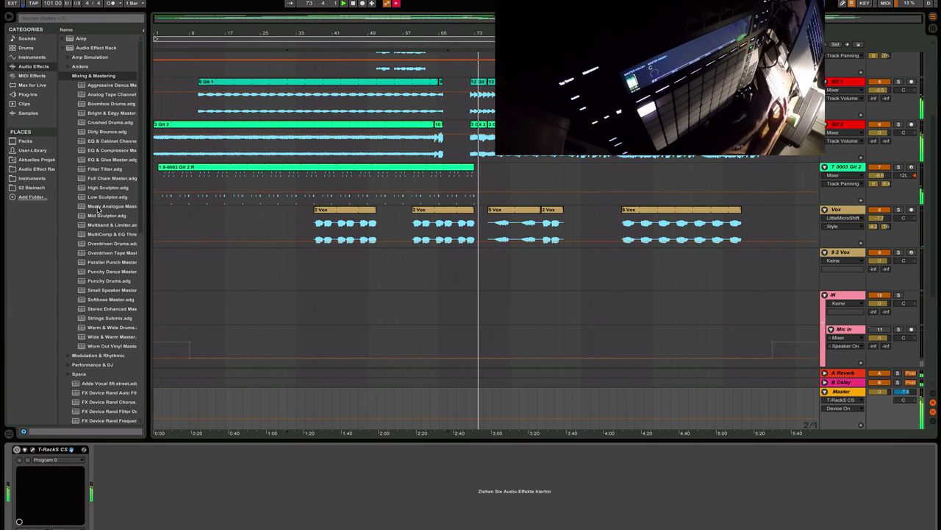
{"action": "left_click", "coordinate": [110, 150]}
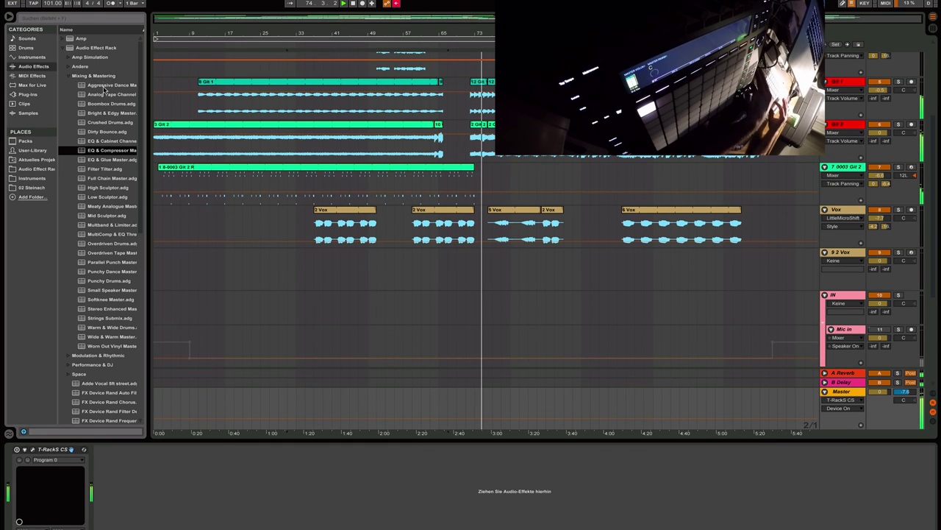
{"action": "left_click_drag", "start_coordinate": [100, 96], "coordinate": [132, 471]}
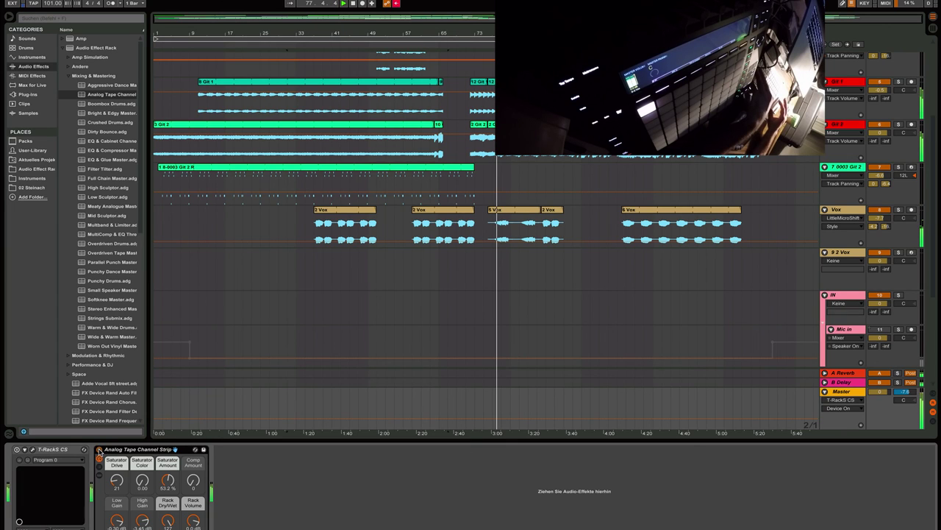
- Reactivate T-RackS CS and remove the Analog Tape Channel Strip rack from the Master track
{"action": "left_click", "coordinate": [18, 450]}
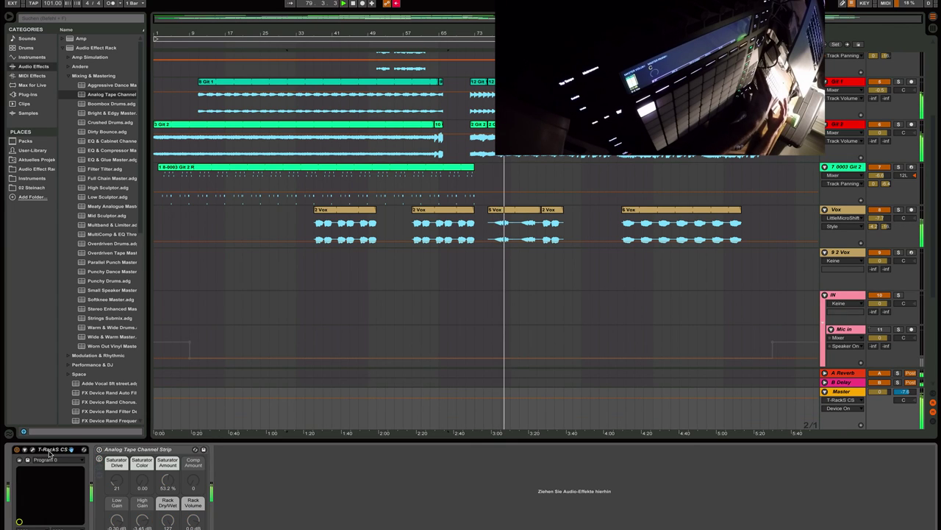
{"action": "left_click", "coordinate": [136, 449]}
{"action": "key", "text": "Delete"}
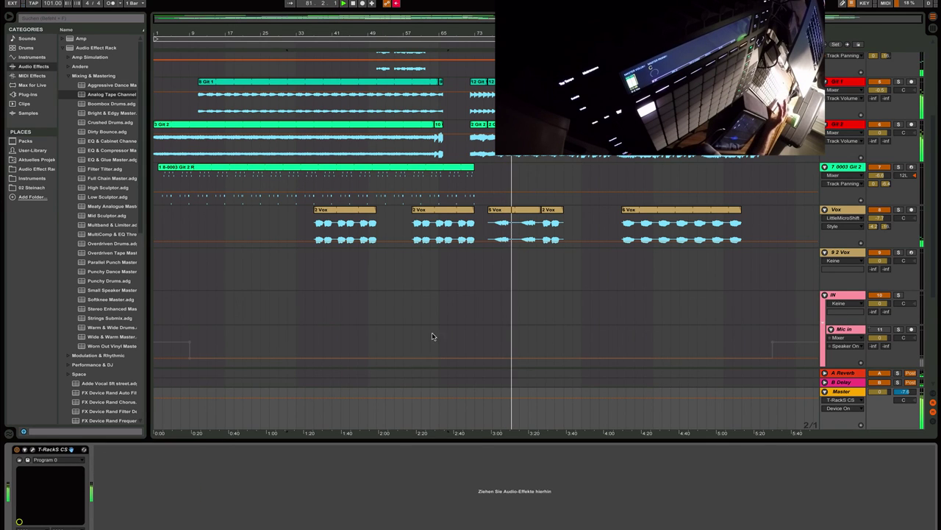
- Open the 5 Vox clip on the Vox track and lower its clip gain
{"action": "double_click", "coordinate": [512, 209]}
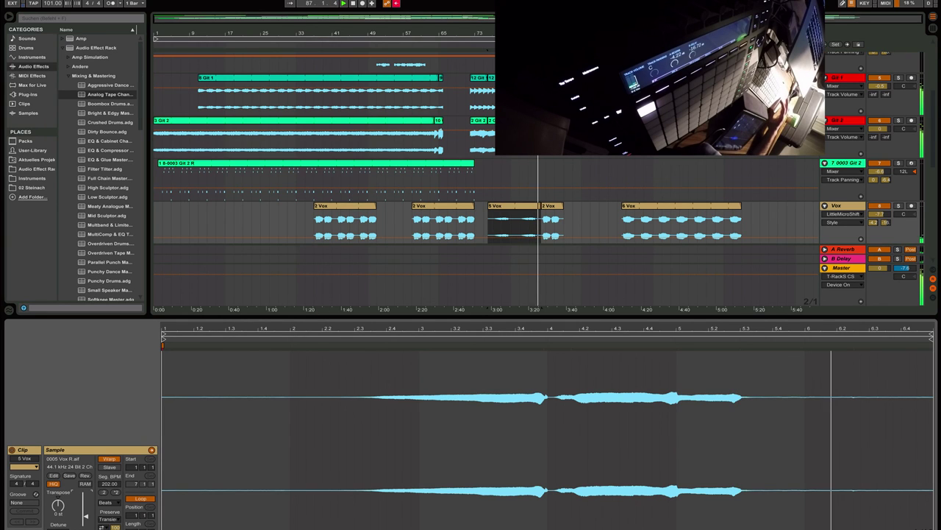
- Show the fades on the Git 1 track and add a fade-out at the end of the 9 Git 1 clip
{"action": "key", "text": "ctrl+a"}
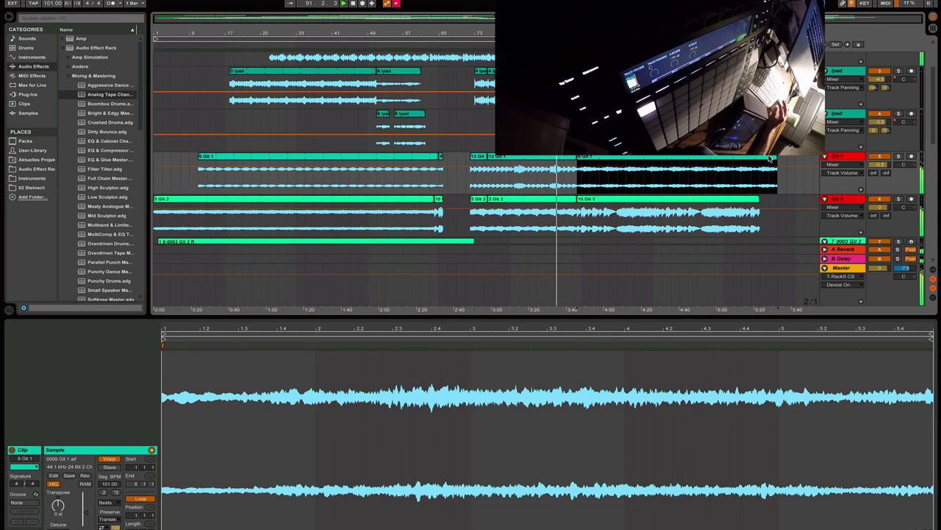
{"action": "left_click", "coordinate": [769, 159]}
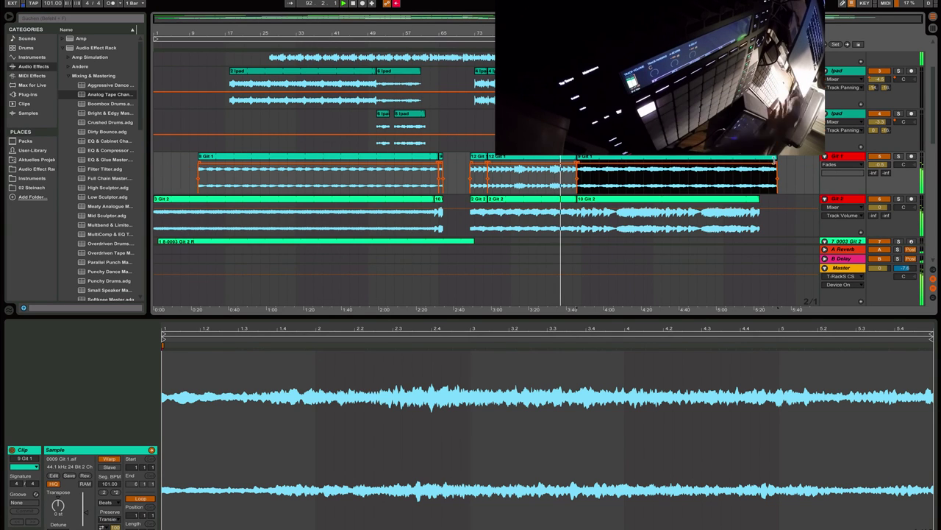
{"action": "left_click", "coordinate": [774, 166]}
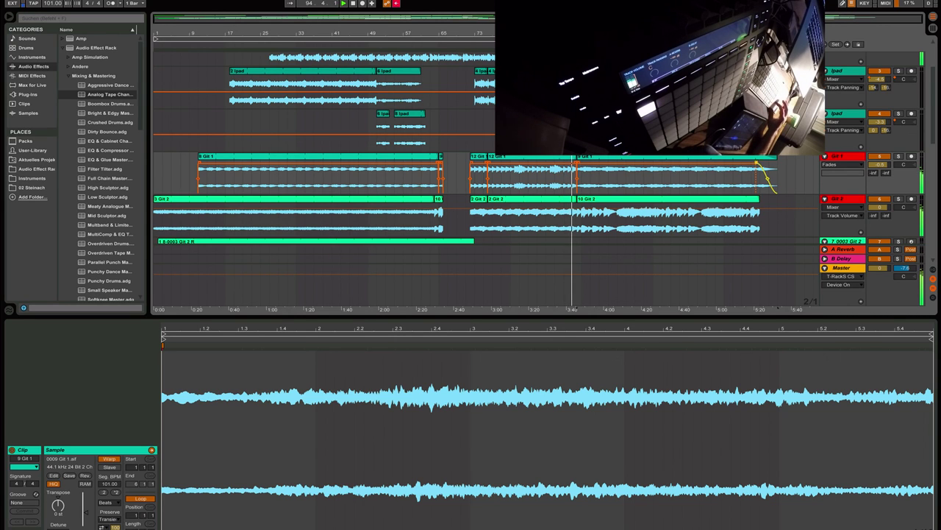
- Shrink the clip view to enlarge the Arrangement and review all tracks during playback of the song's ending
{"action": "scroll", "coordinate": [772, 176], "scroll_direction": "up", "scroll_amount": 3}
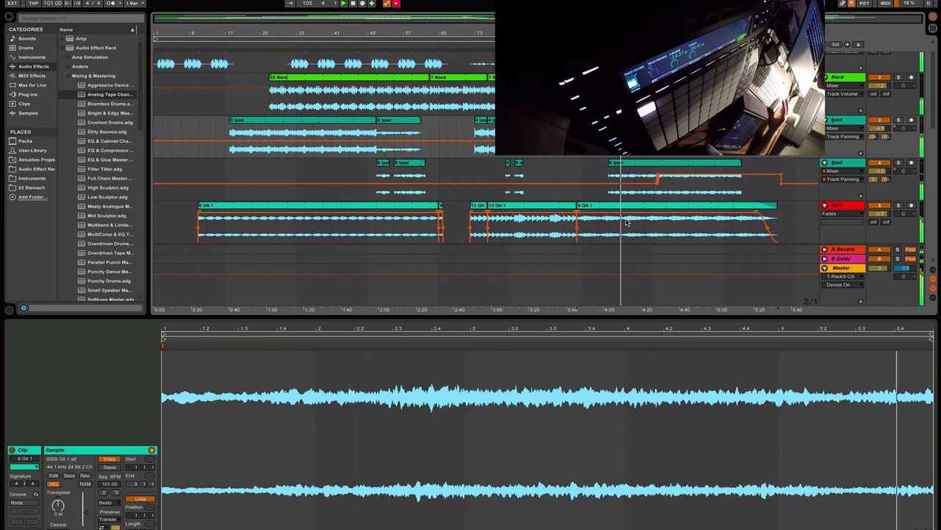
{"action": "scroll", "coordinate": [627, 222], "scroll_direction": "up", "scroll_amount": 2}
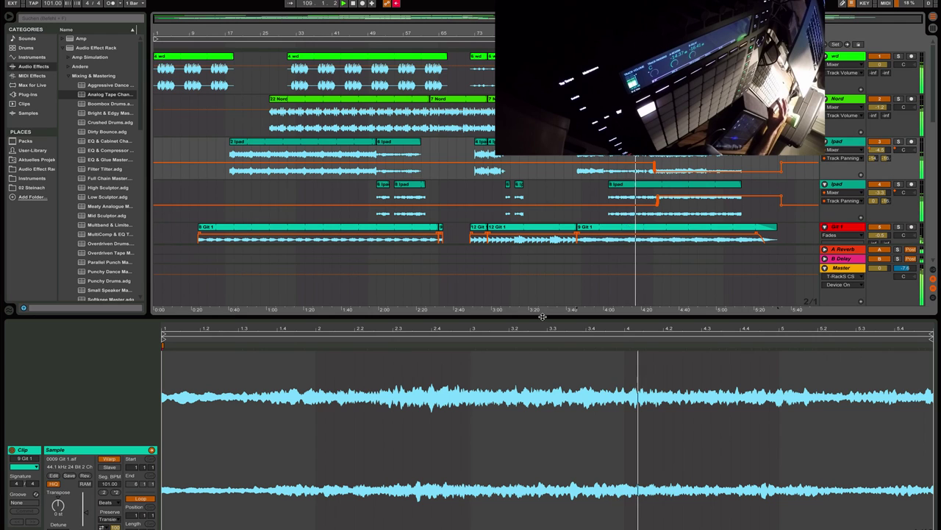
{"action": "left_click_drag", "start_coordinate": [541, 316], "coordinate": [553, 417]}
{"action": "scroll", "coordinate": [561, 317], "scroll_direction": "down", "scroll_amount": 5}
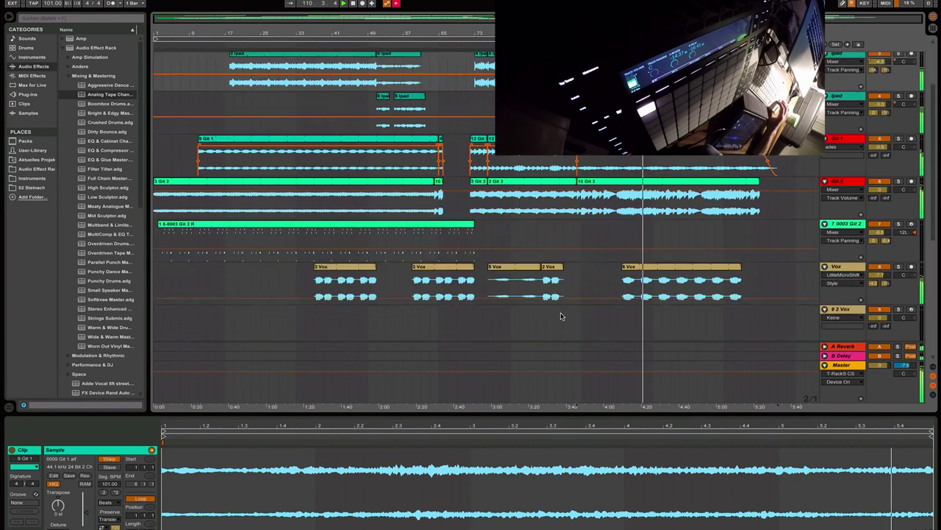
{"action": "scroll", "coordinate": [561, 316], "scroll_direction": "down", "scroll_amount": 3}
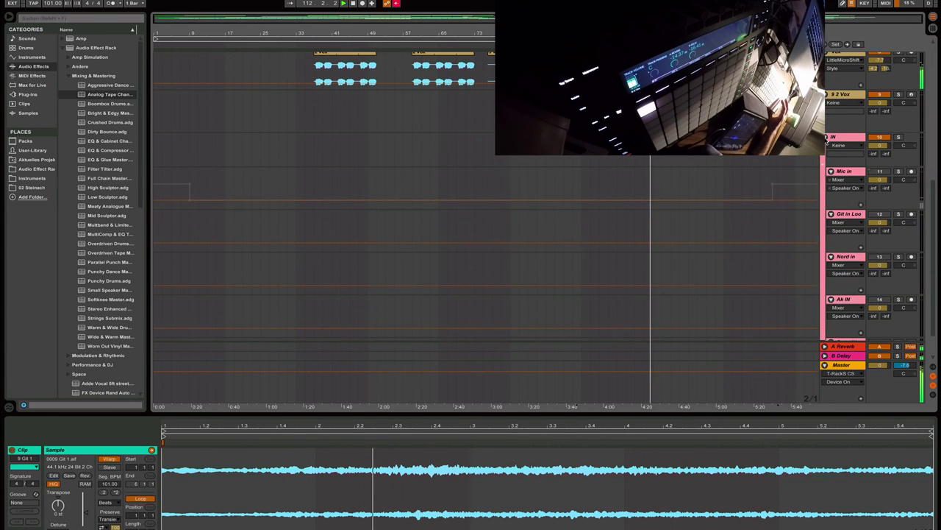
{"action": "scroll", "coordinate": [647, 185], "scroll_direction": "up", "scroll_amount": 8}
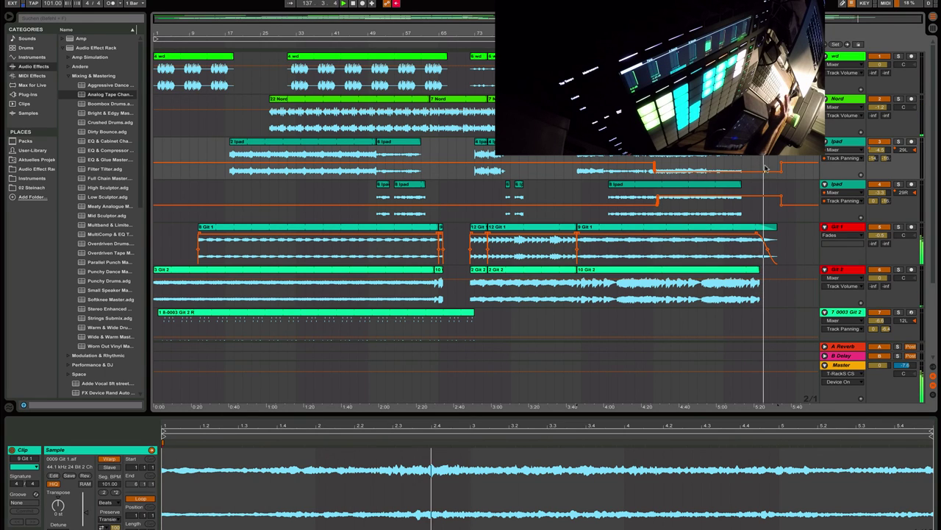
- Select a spot in the 18 Nord clip near the end of the Nord track
{"action": "left_click", "coordinate": [751, 110]}
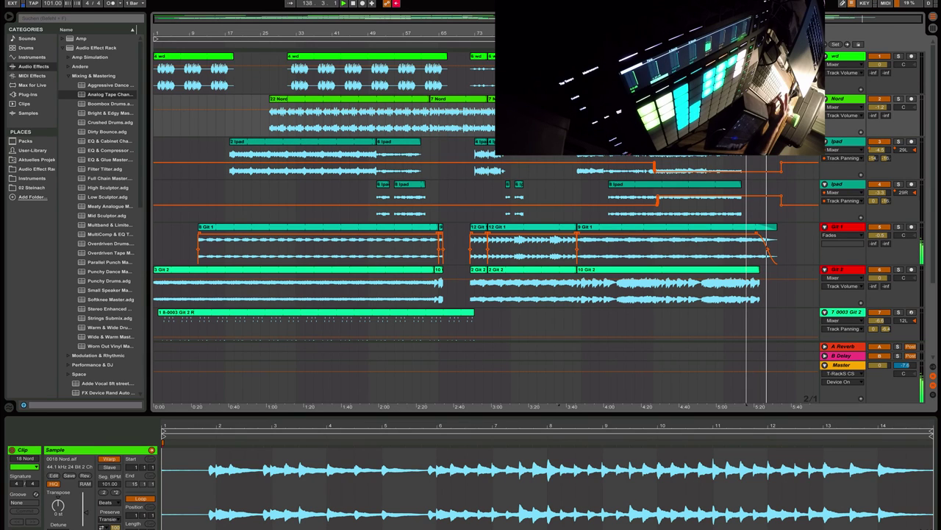